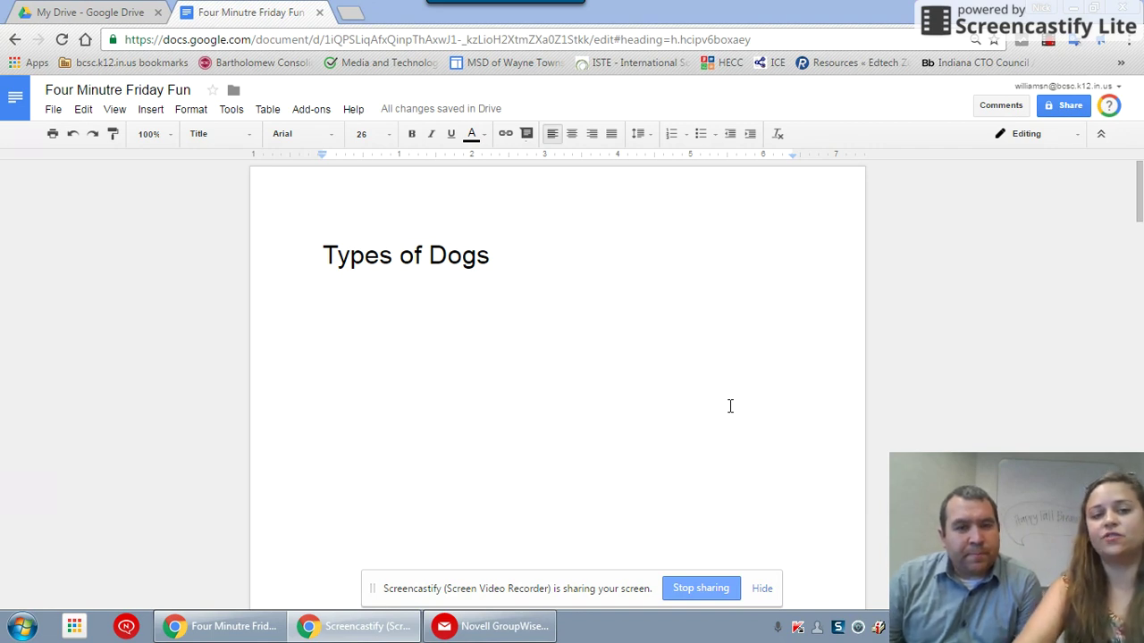
Add a blank line above the "Types of Dogs" title and insert a table of contents with blue links there
click(323, 242)
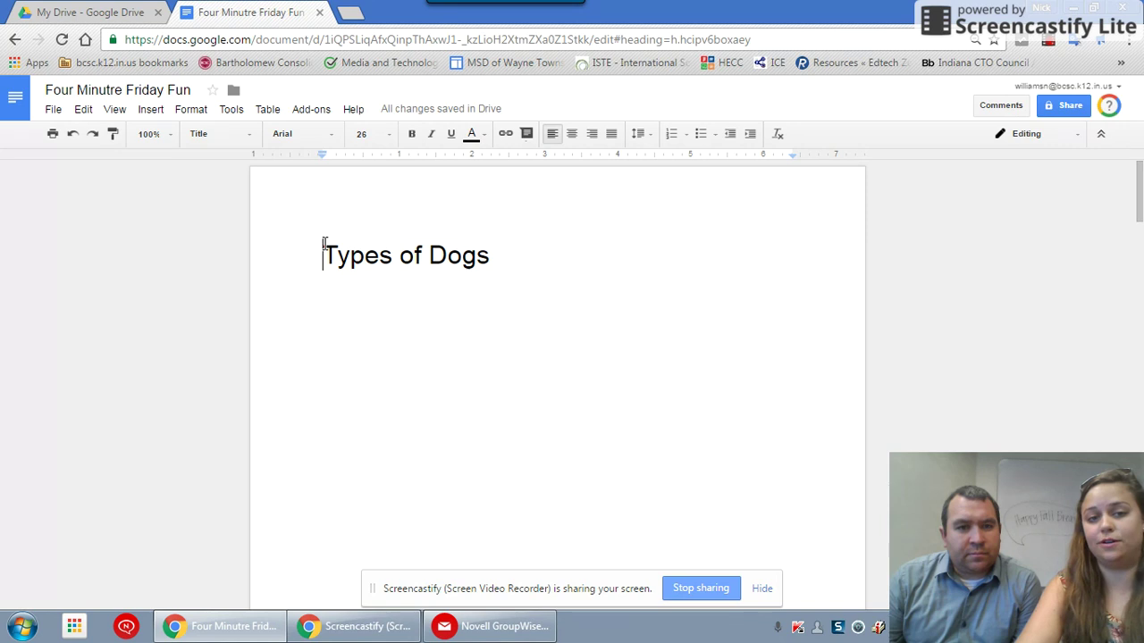
key(Return)
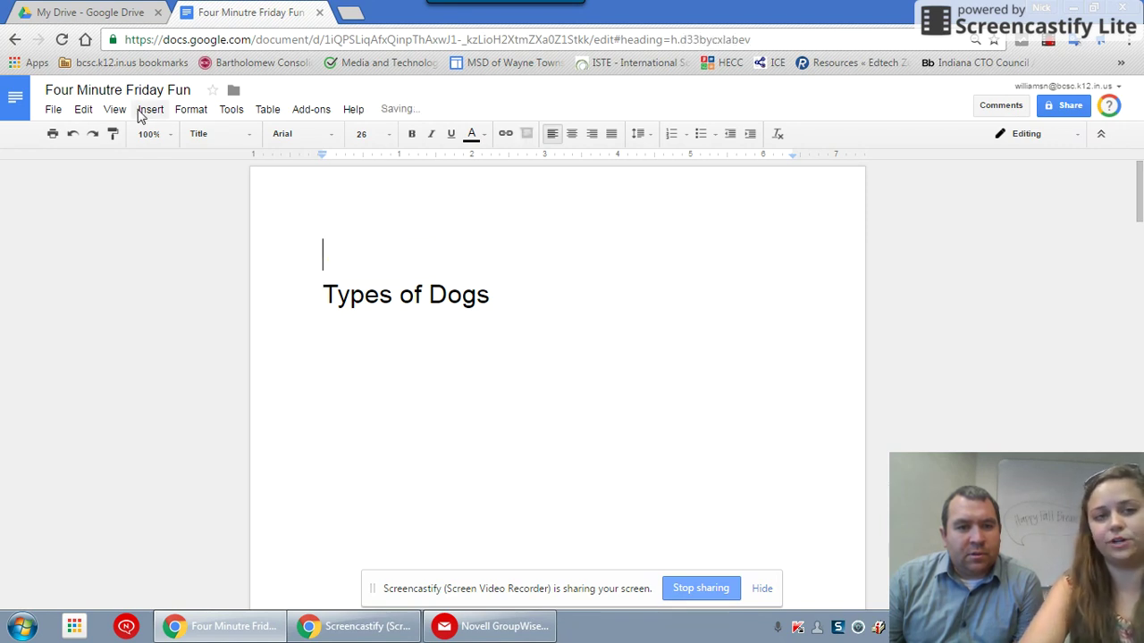
click(147, 110)
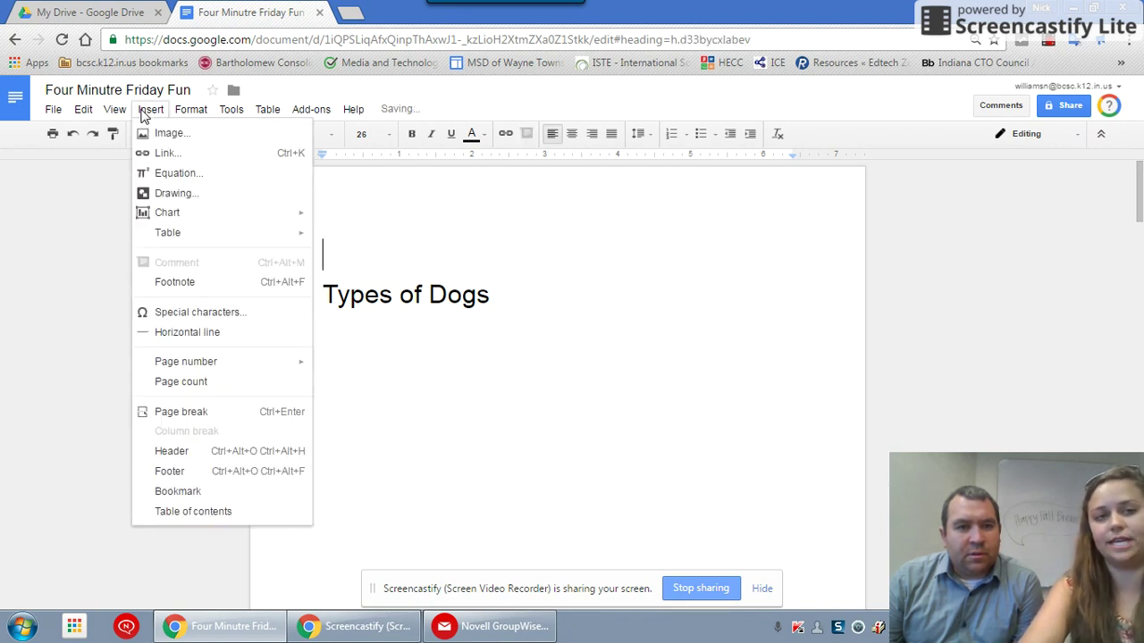
click(231, 512)
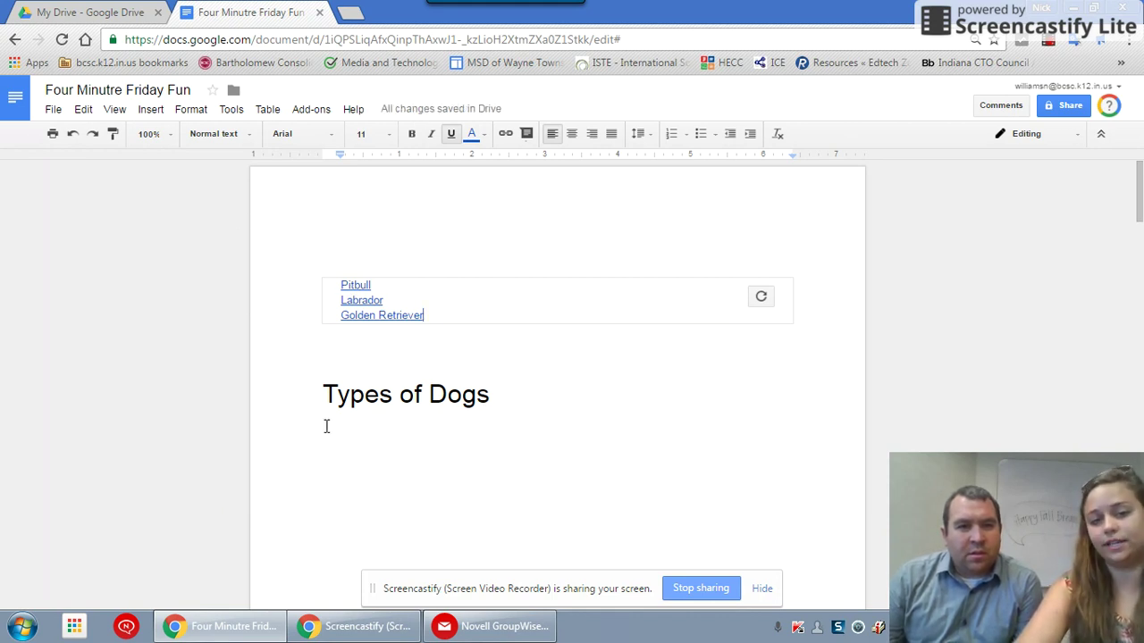
Apply the Heading 1 style to the "Types of Dogs" title and refresh the table of contents to include it
click(323, 398)
drag(324, 398, 491, 401)
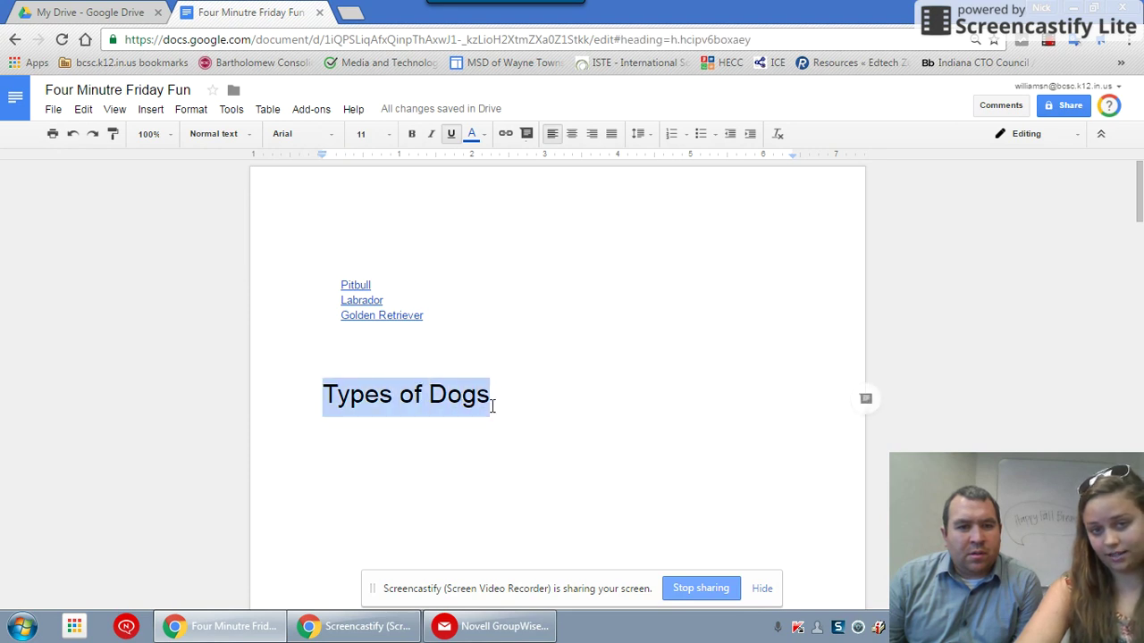
click(189, 108)
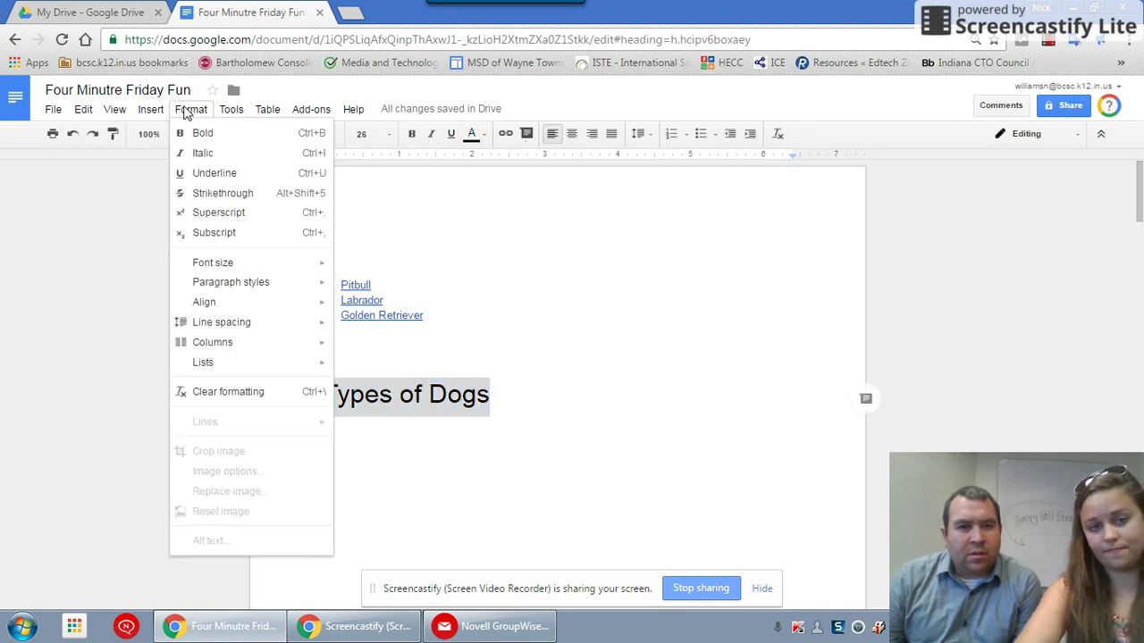
mouse_move(224, 284)
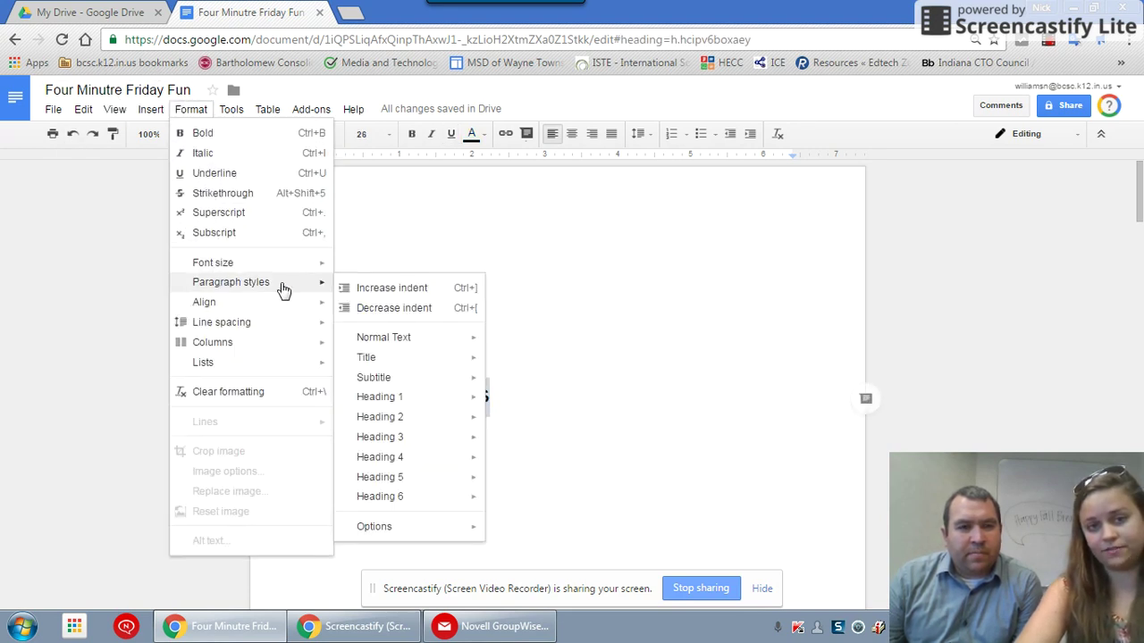
mouse_move(379, 398)
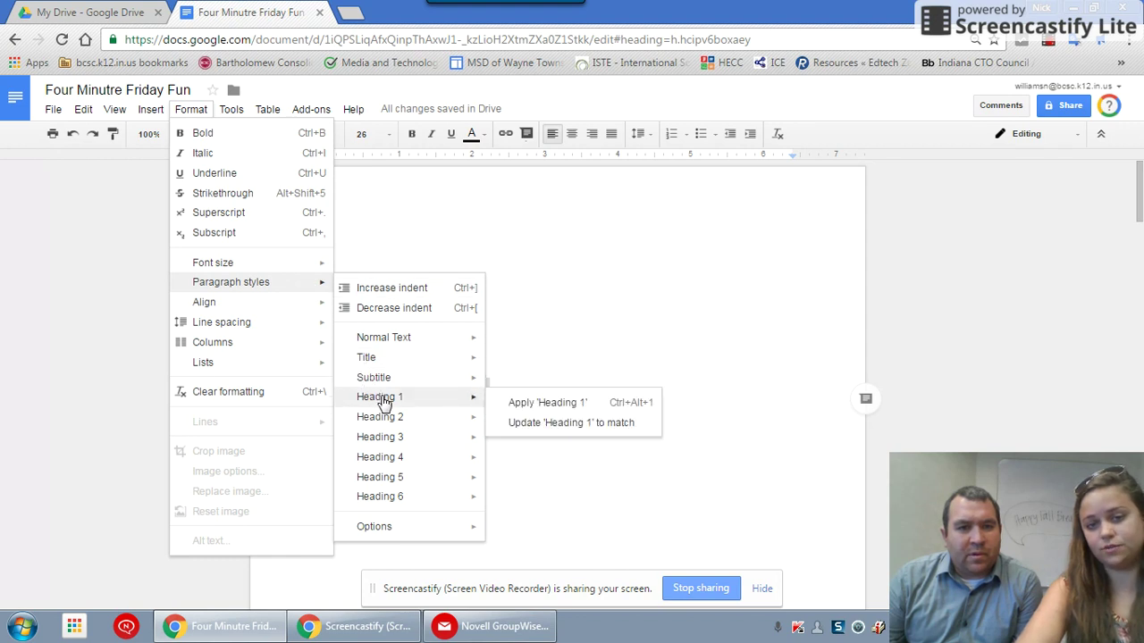
click(555, 402)
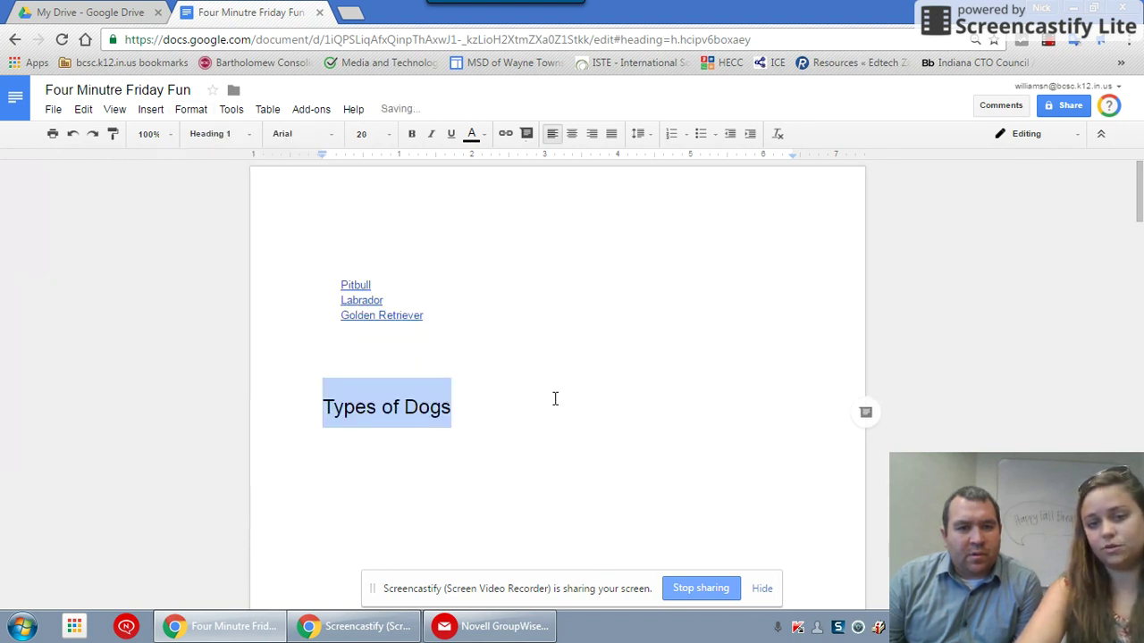
click(522, 299)
click(760, 303)
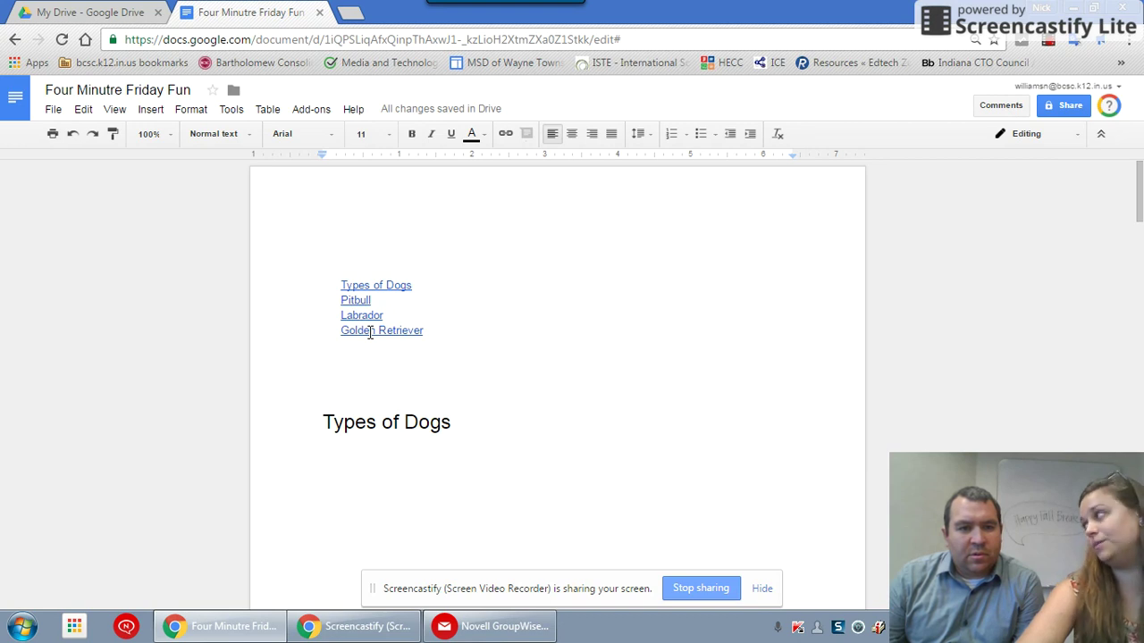
Follow the Golden Retriever link in the table of contents and start a new line below that heading
click(370, 330)
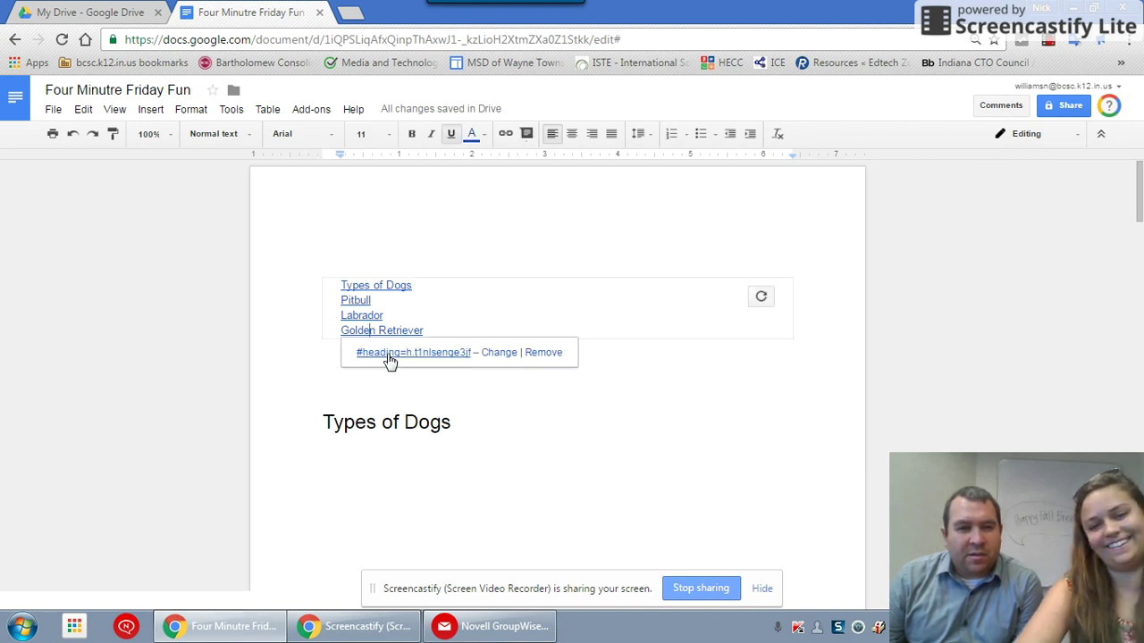
click(389, 354)
click(483, 250)
key(Return)
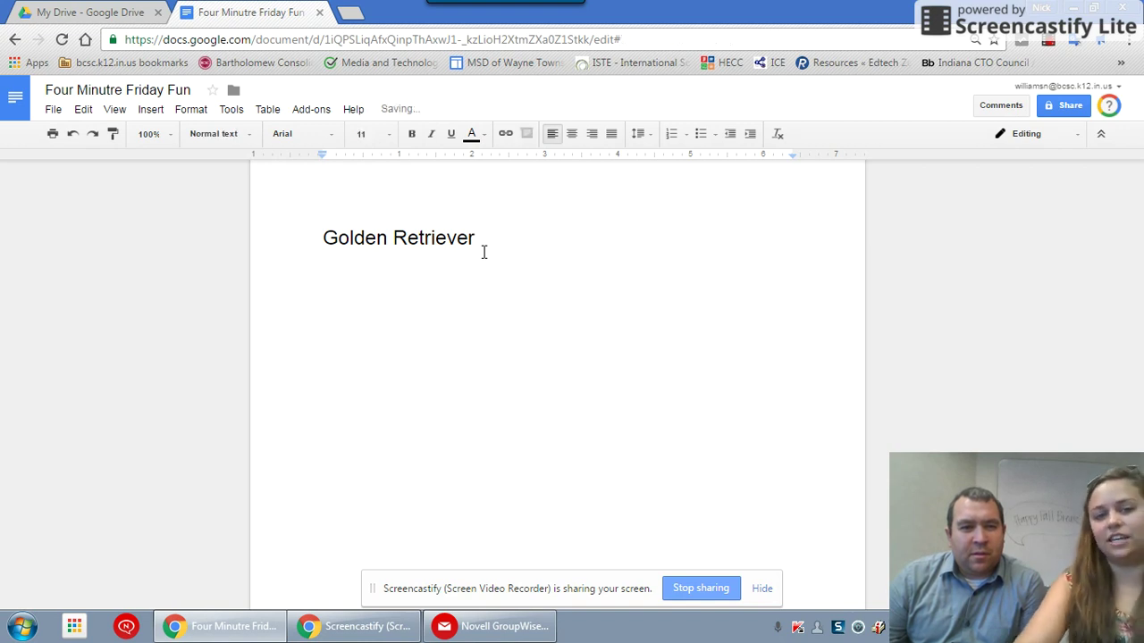
Start inserting an image below the Golden Retriever heading and search Google images for "golden retreiver"
click(153, 111)
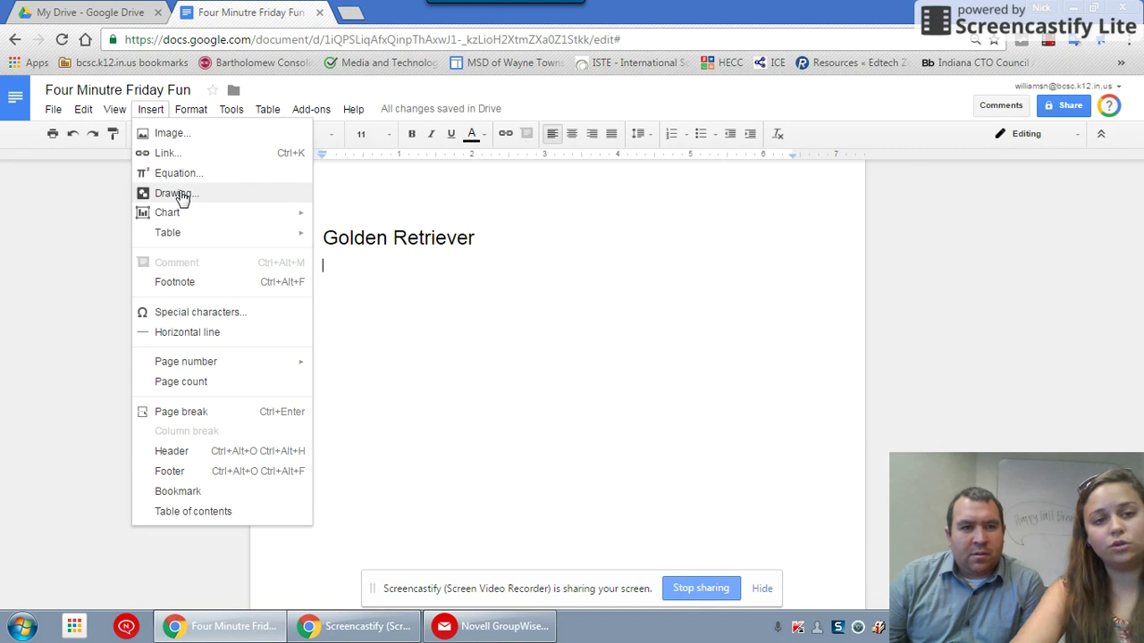
click(181, 136)
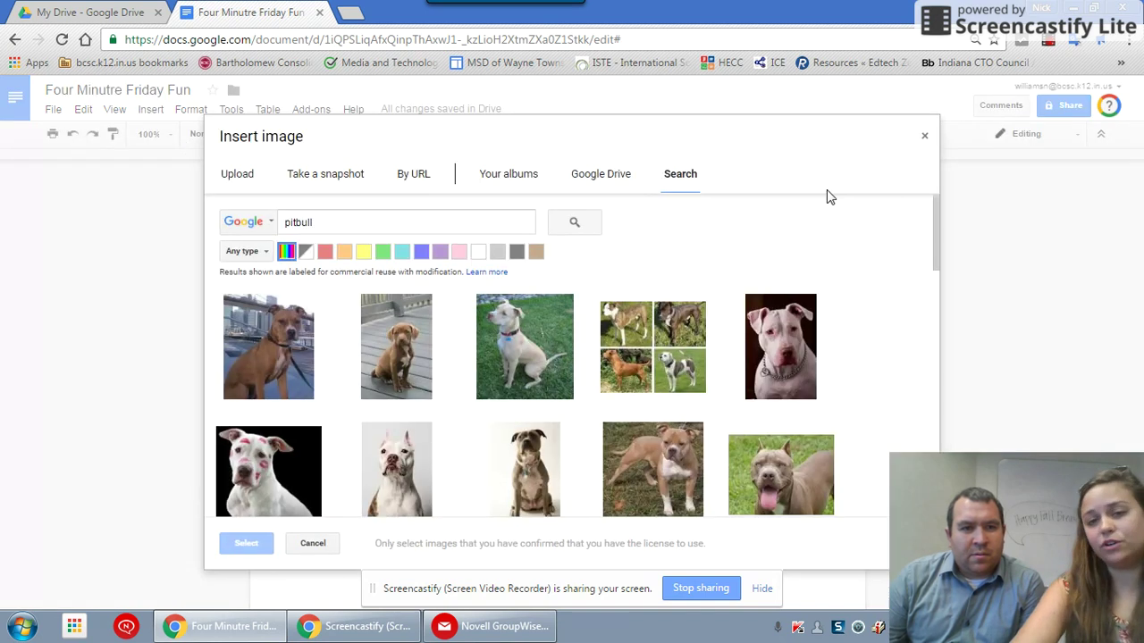
click(681, 183)
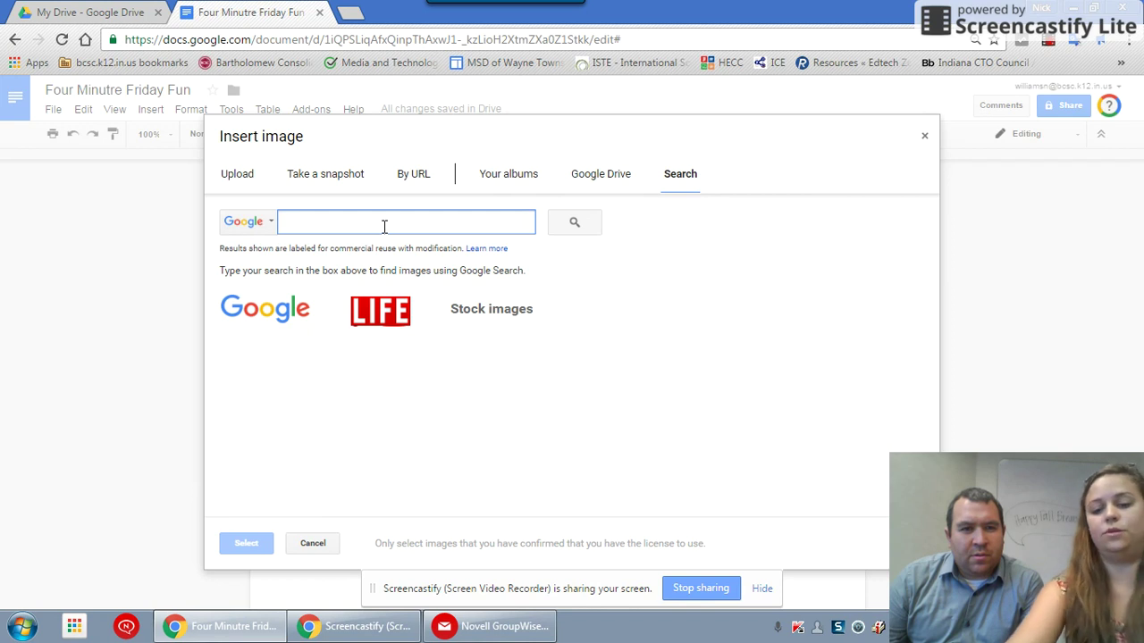
text(golden )
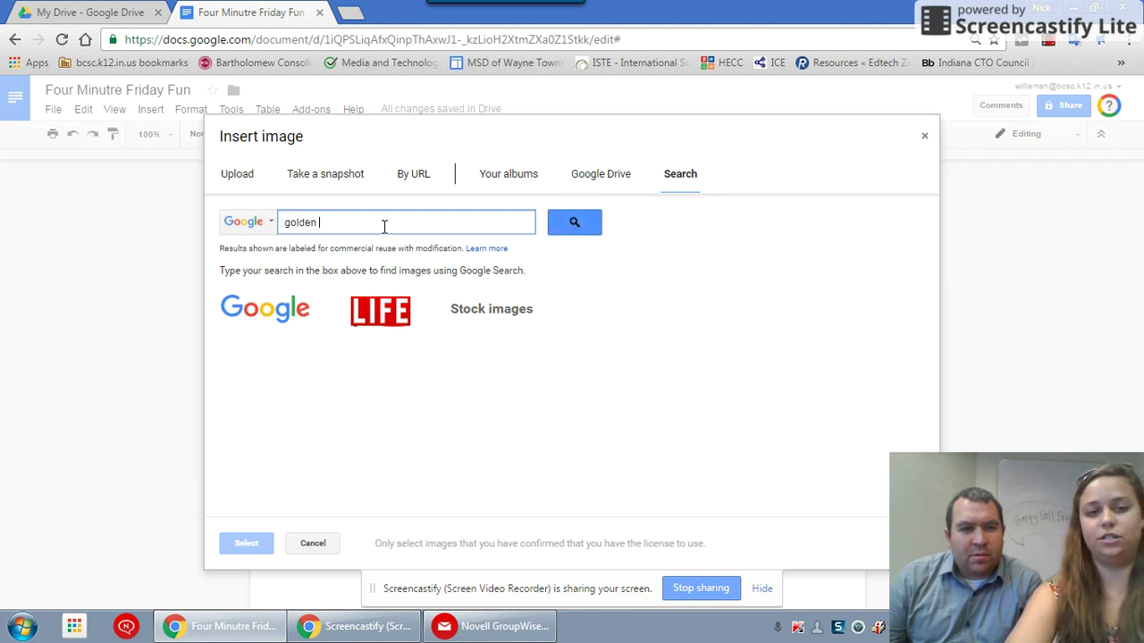
text(reter)
key(BackSpace)
key(BackSpace)
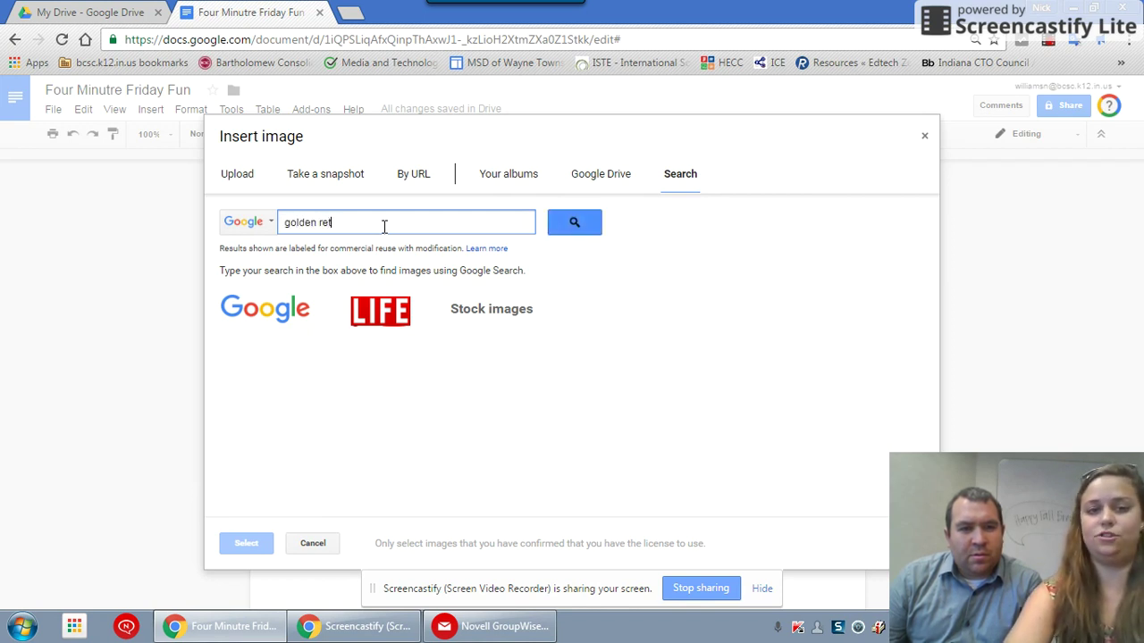
text(reiver)
key(Return)
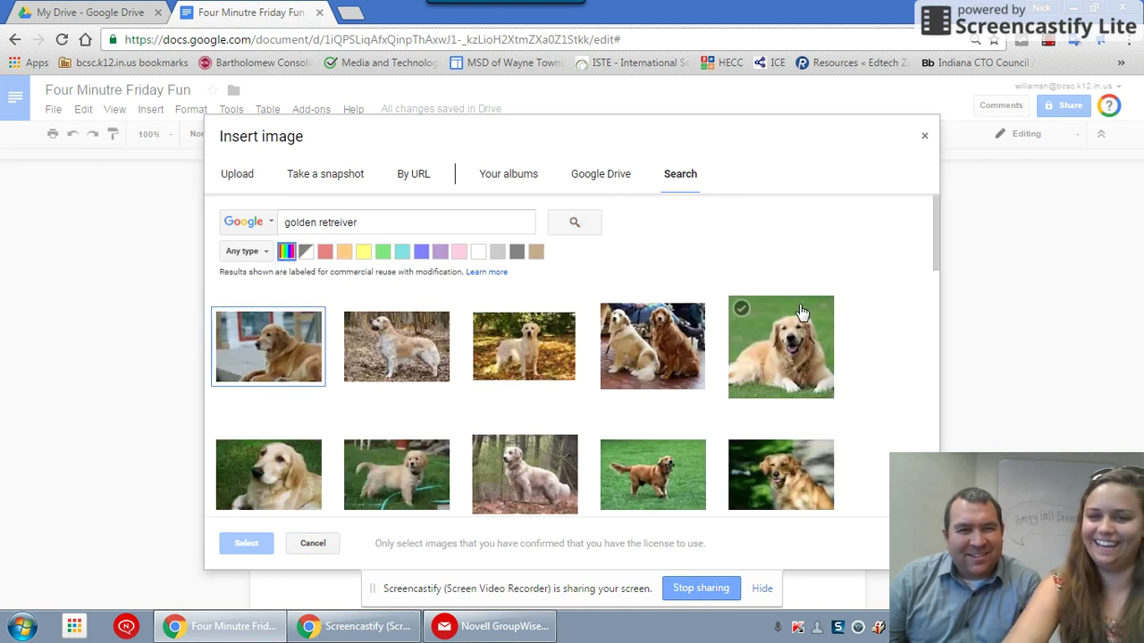
Insert the photo of the golden retriever lying on green grass and shrink it to about 2.7 inches wide
click(784, 339)
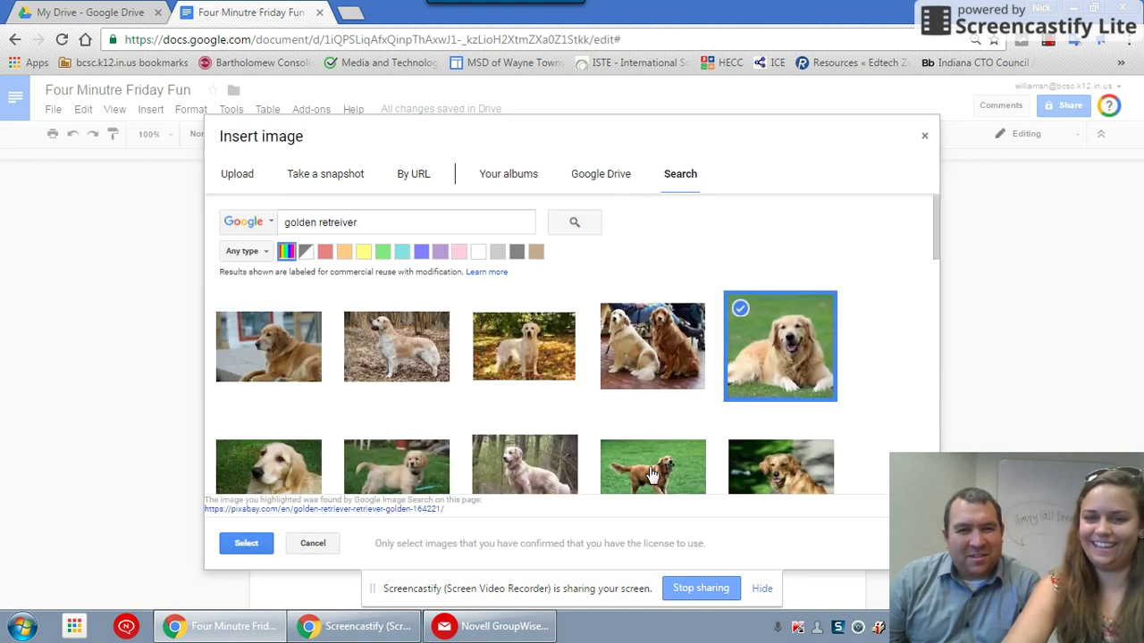
click(247, 544)
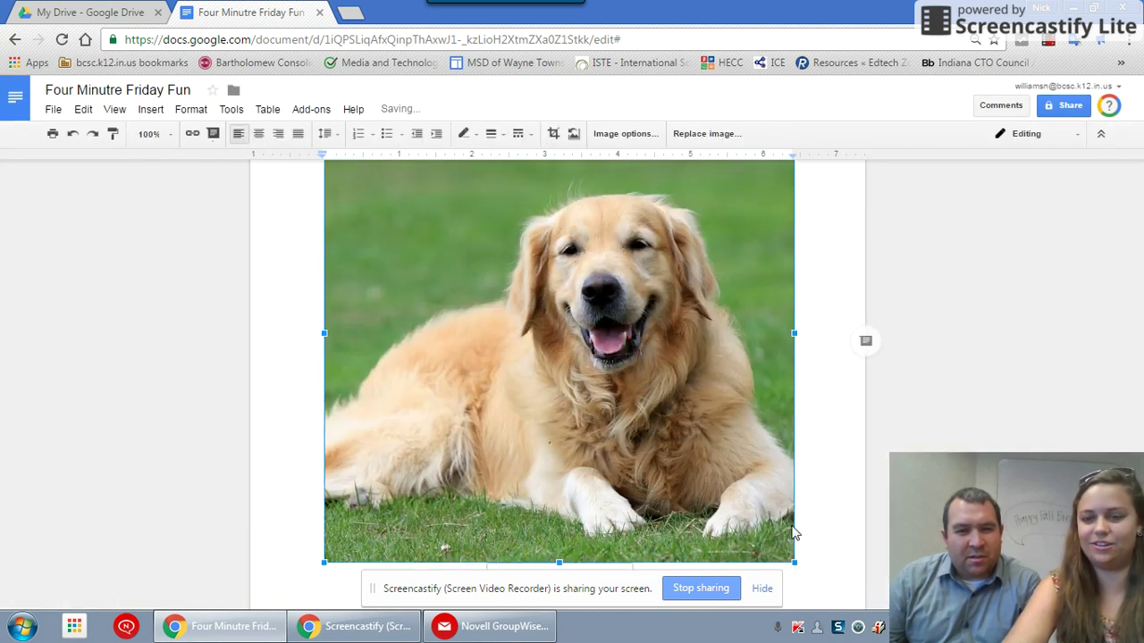
drag(794, 563, 511, 298)
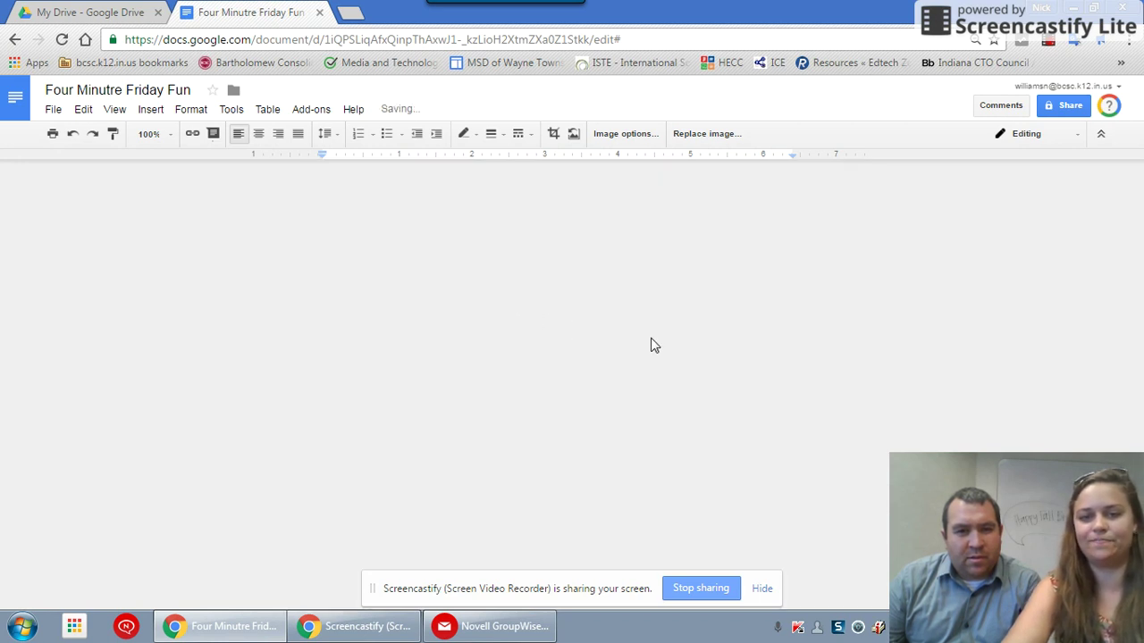
scroll(669, 341, up, 4)
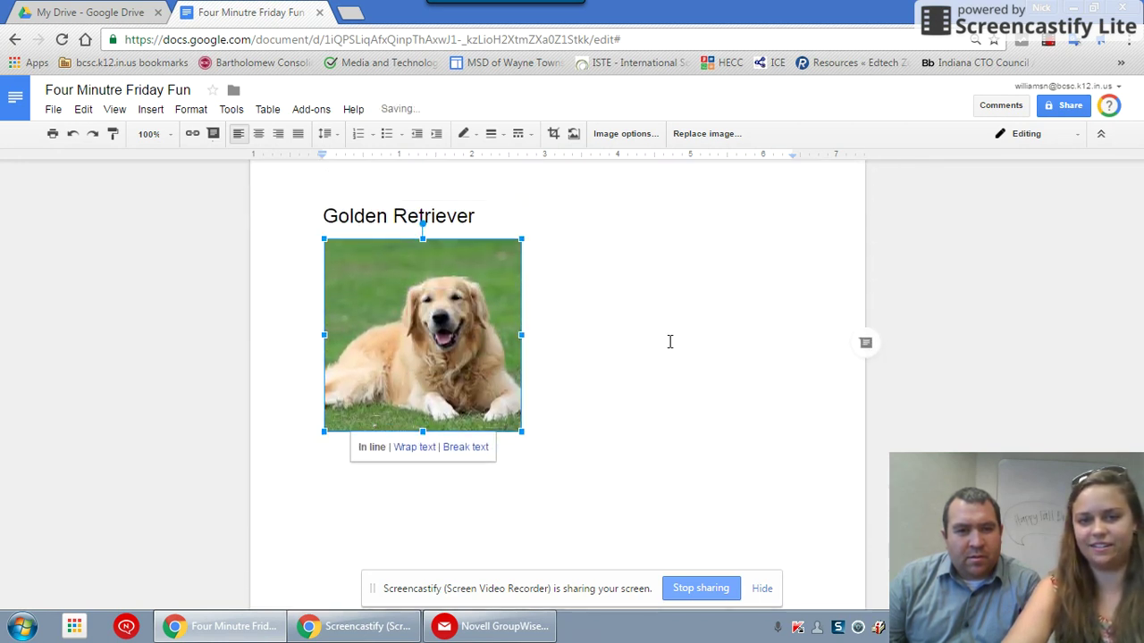
click(608, 482)
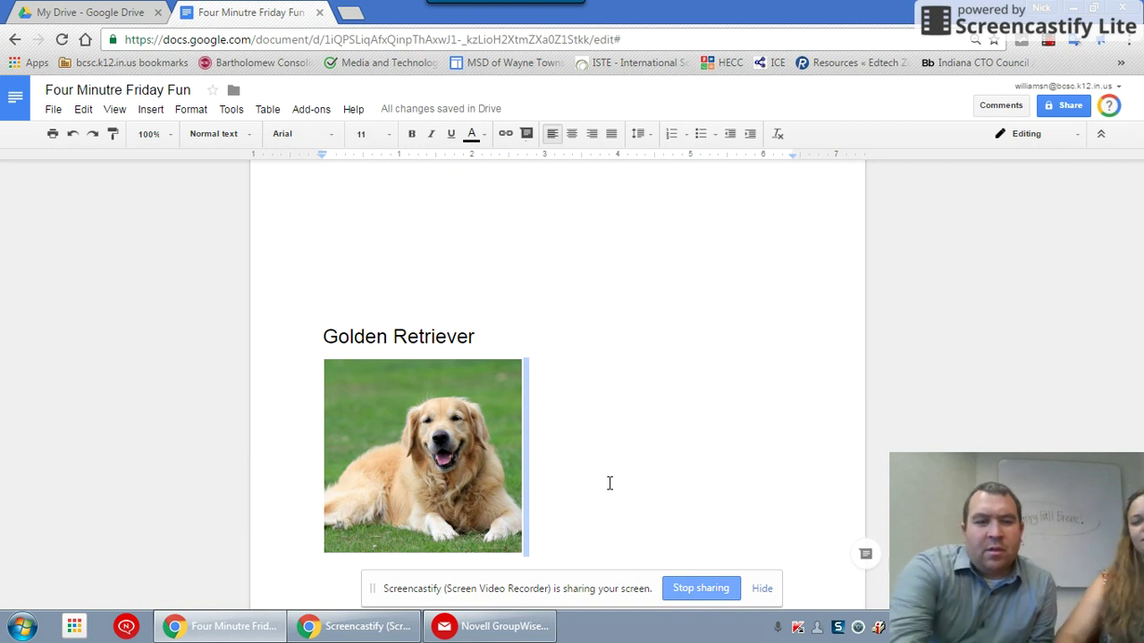
Look up the definition of the word "Labrador" from its heading on page 3
scroll(610, 483, up, 8)
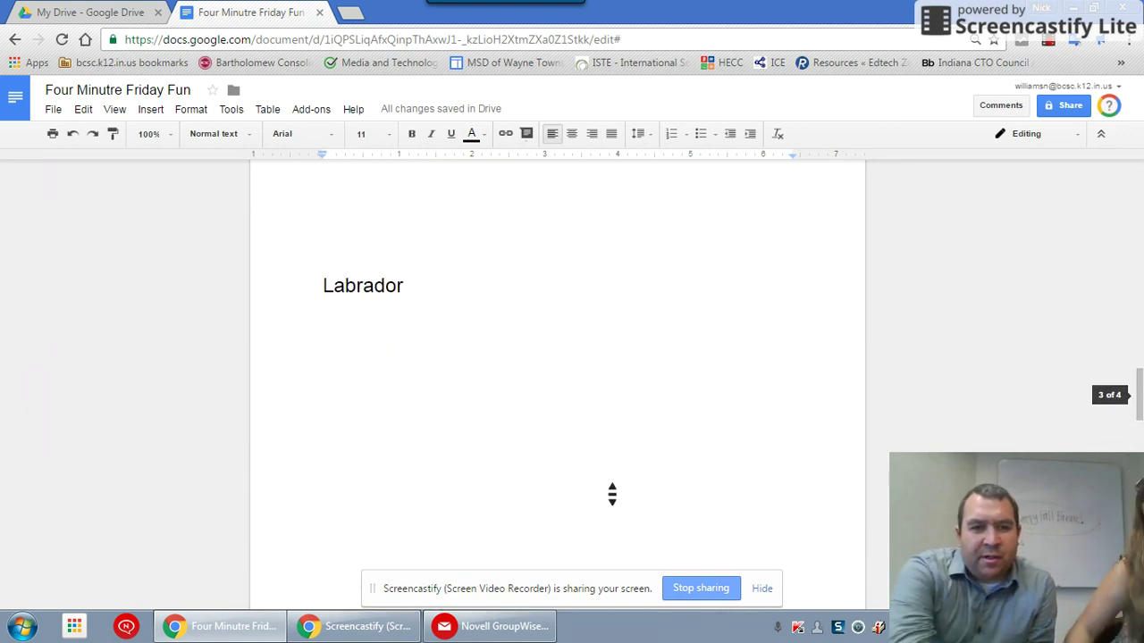
double_click(388, 309)
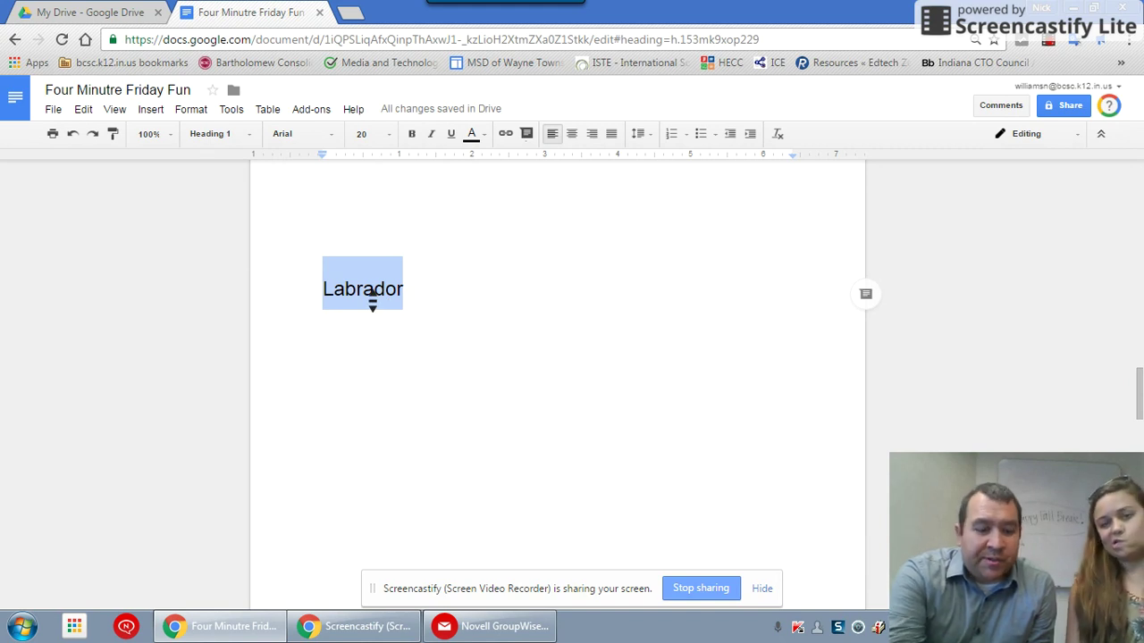
right_click(371, 295)
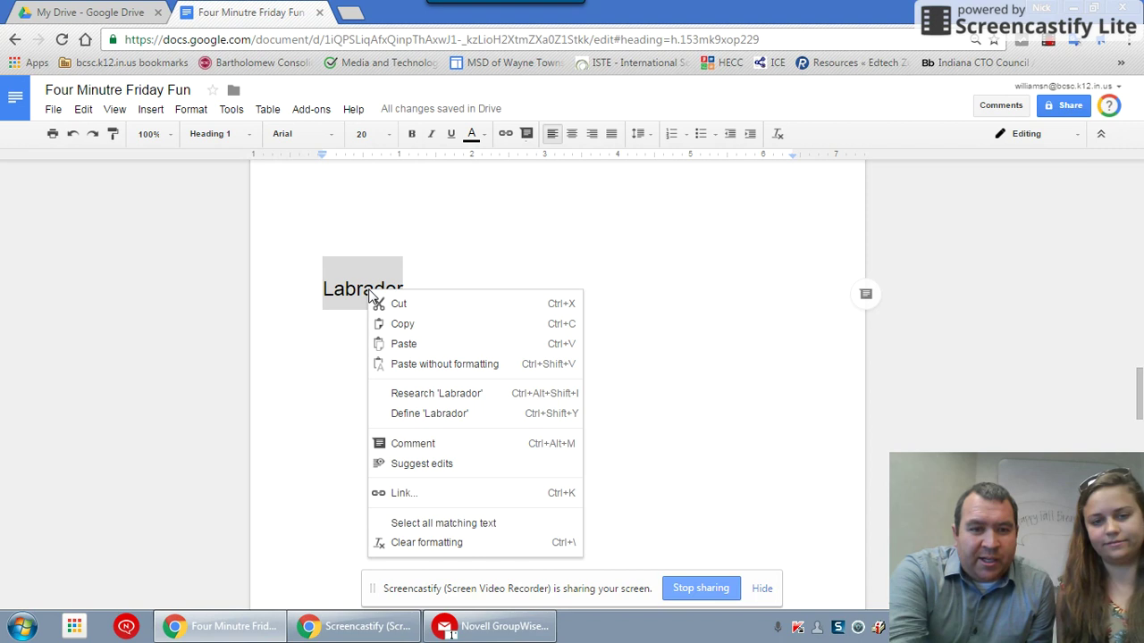
click(429, 414)
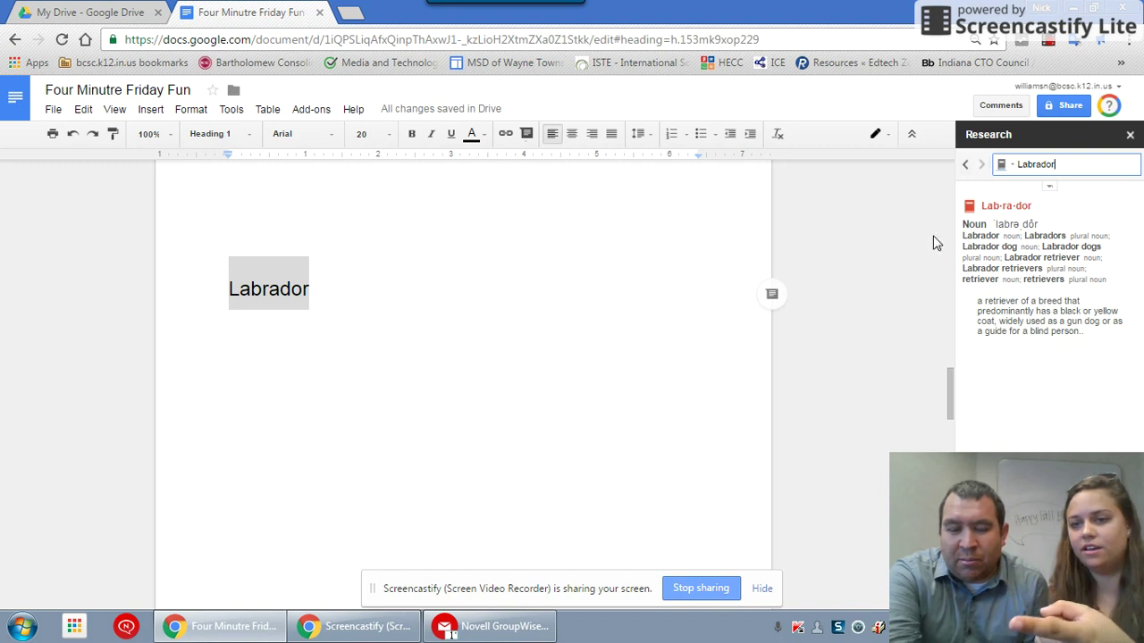
Research "Labrador" and link the heading to the dogtime.com web result
right_click(272, 289)
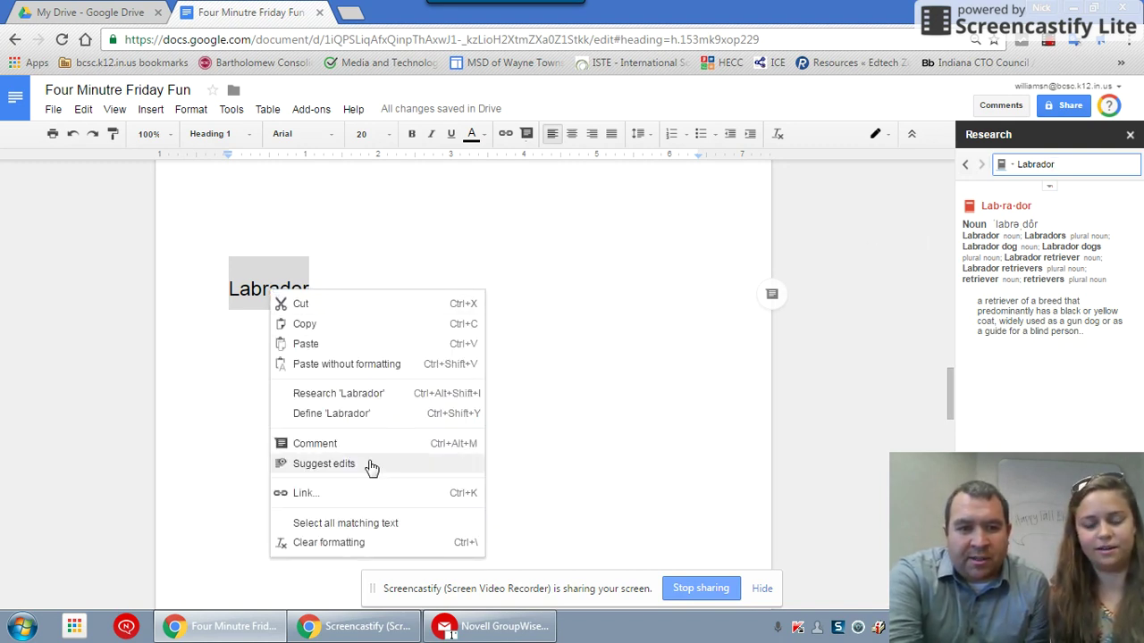
click(369, 395)
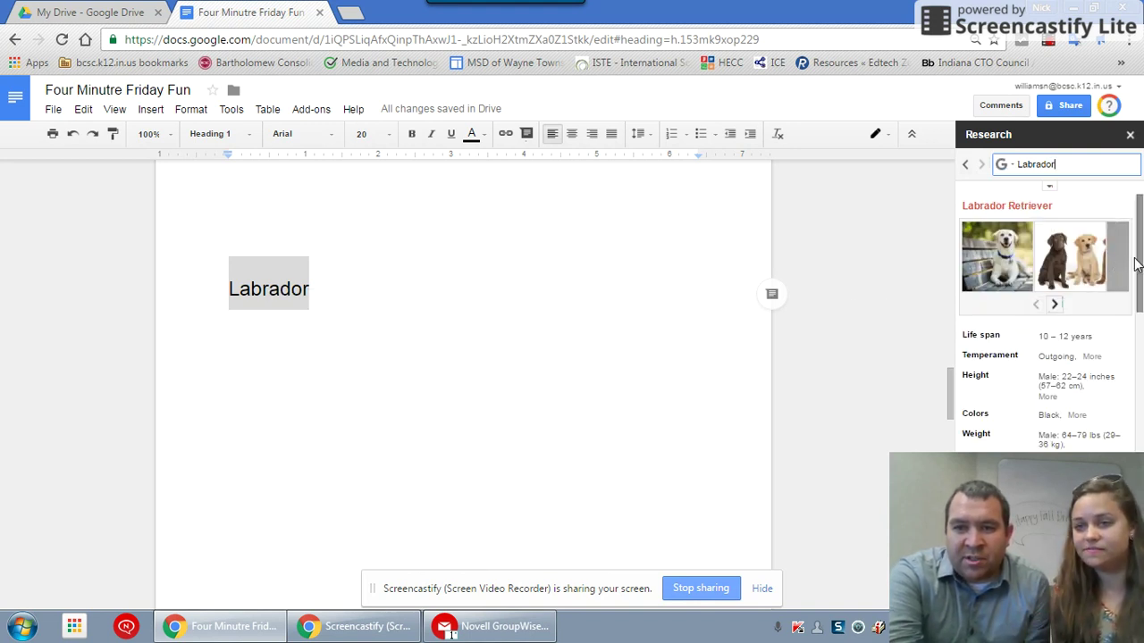
drag(1136, 264, 1132, 358)
mouse_move(1062, 314)
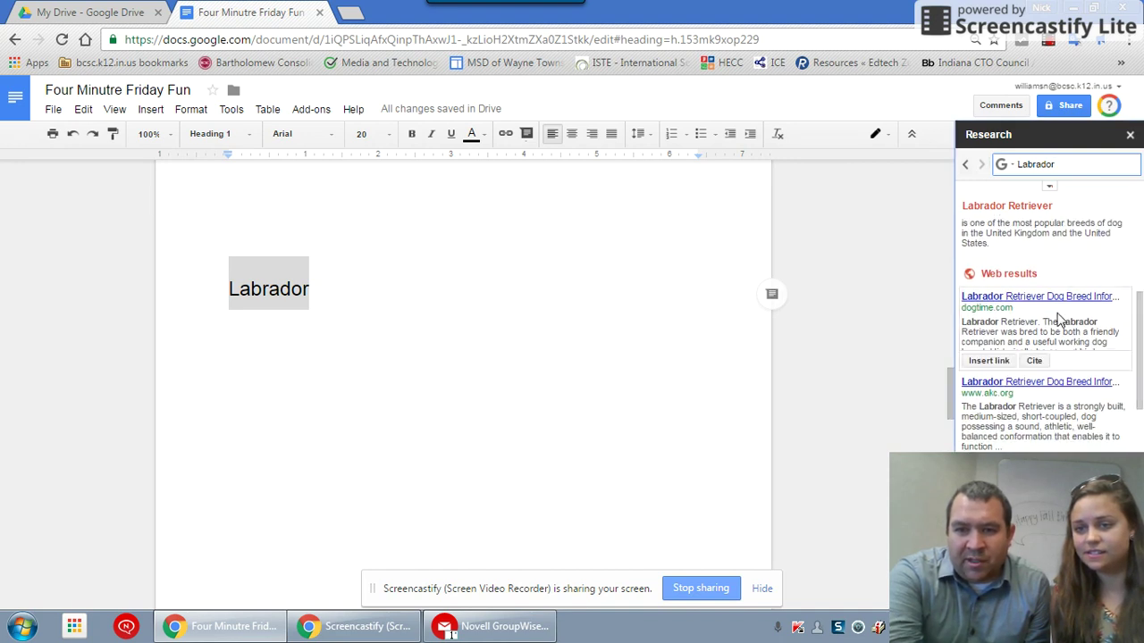
click(990, 361)
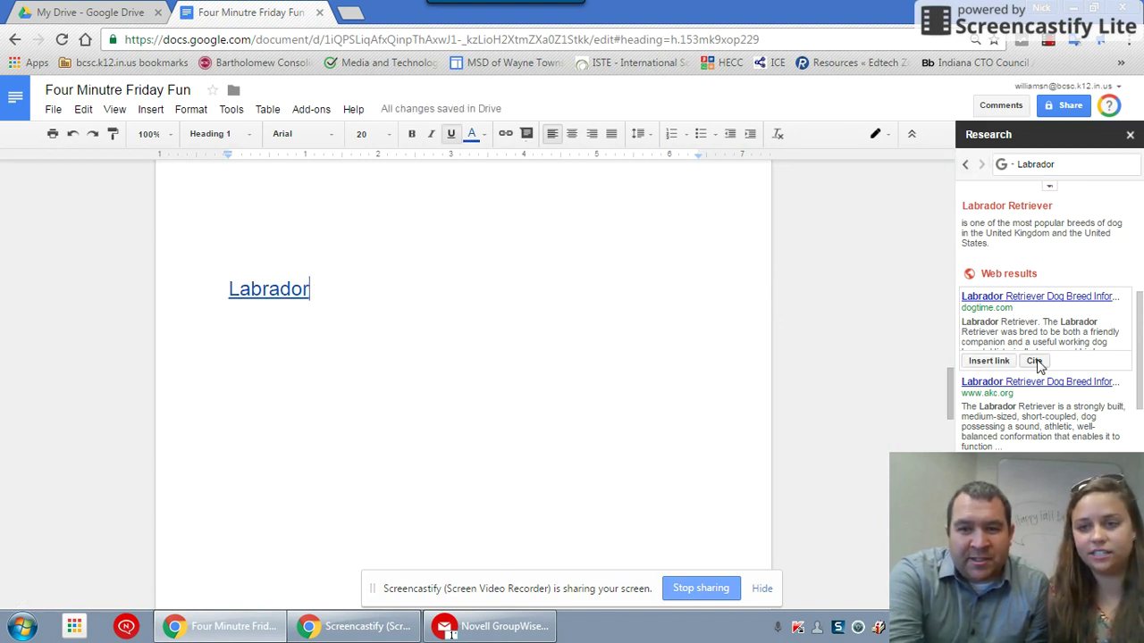
Cite the dogtime.com result as a footnote on the Labrador heading, and close the research results after checking the footnote
click(1034, 361)
scroll(591, 419, down, 10)
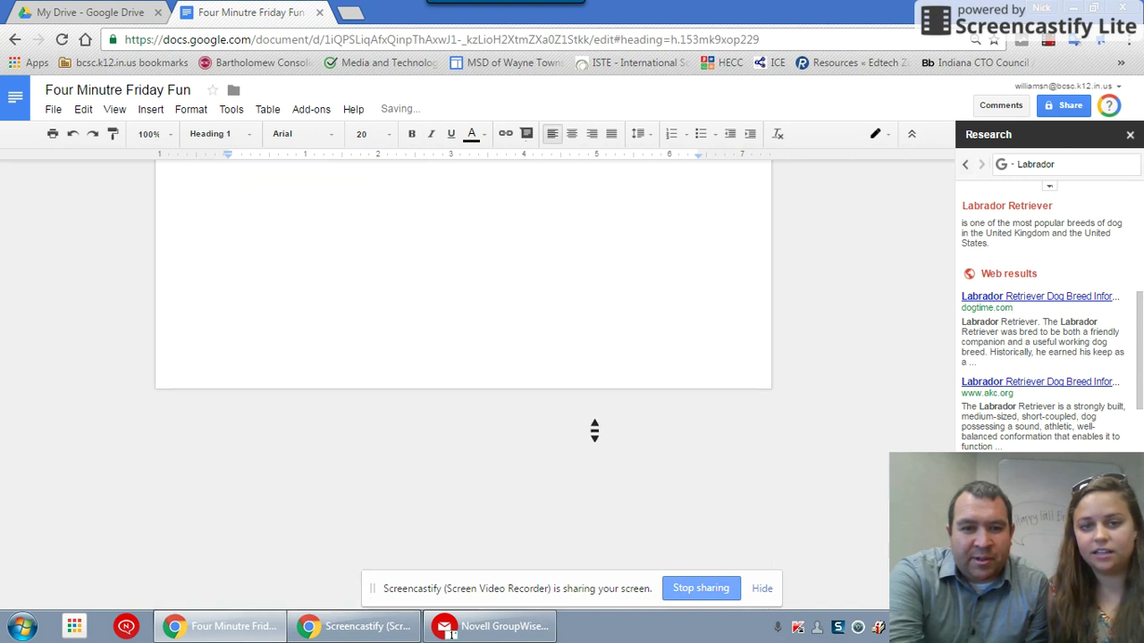
scroll(594, 430, down, 4)
scroll(595, 431, up, 4)
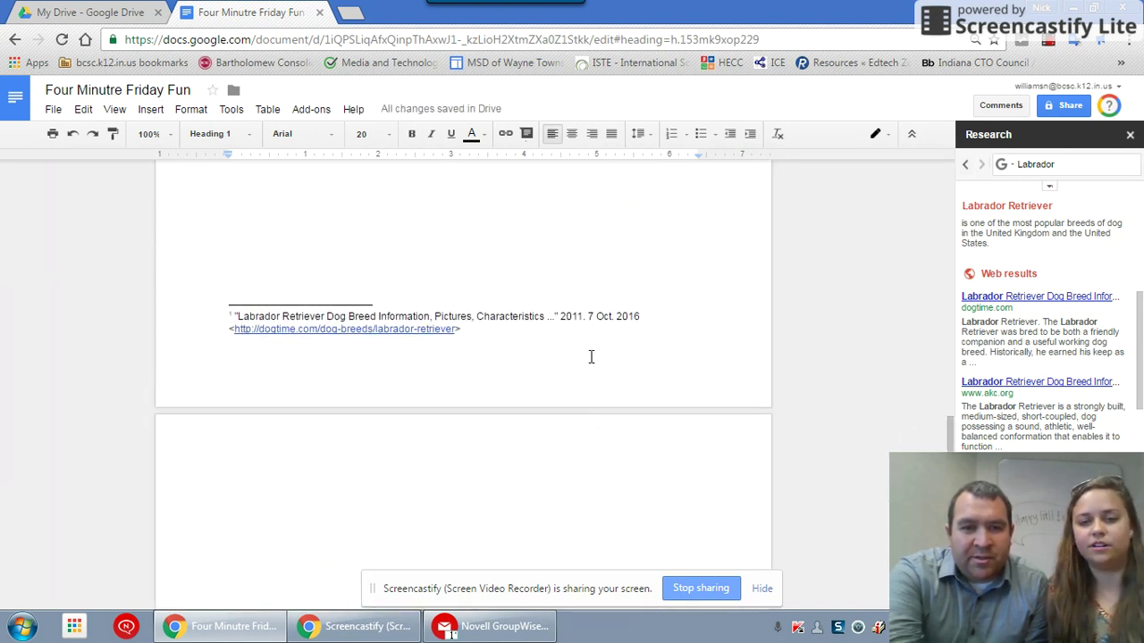
scroll(590, 357, up, 3)
scroll(591, 357, down, 3)
scroll(591, 357, up, 3)
scroll(591, 356, up, 3)
scroll(591, 356, up, 2)
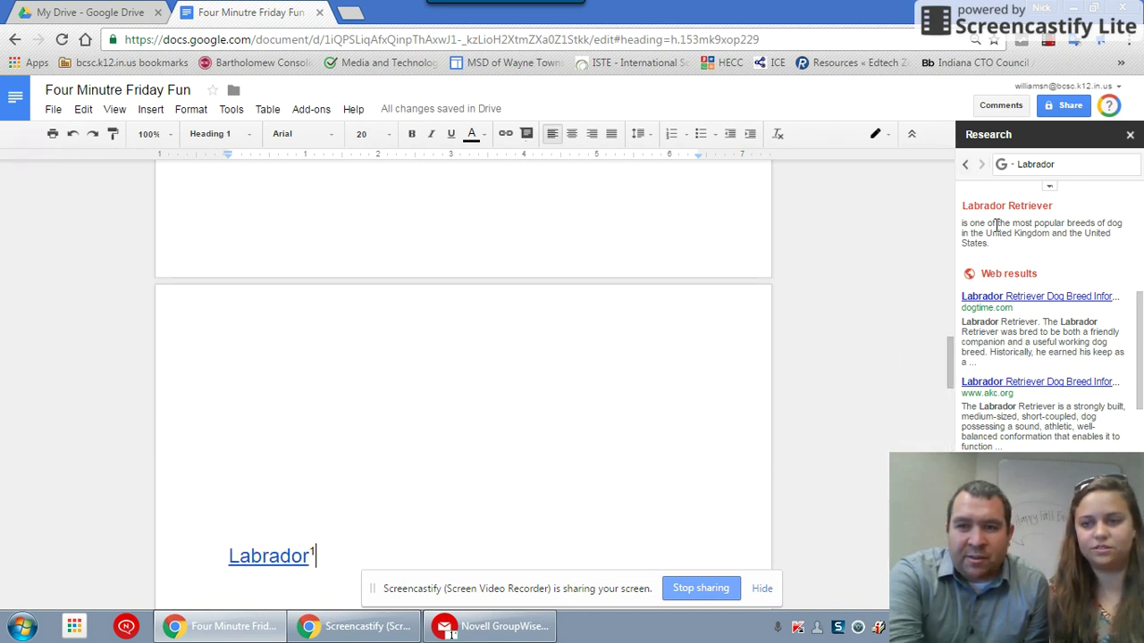
click(1130, 137)
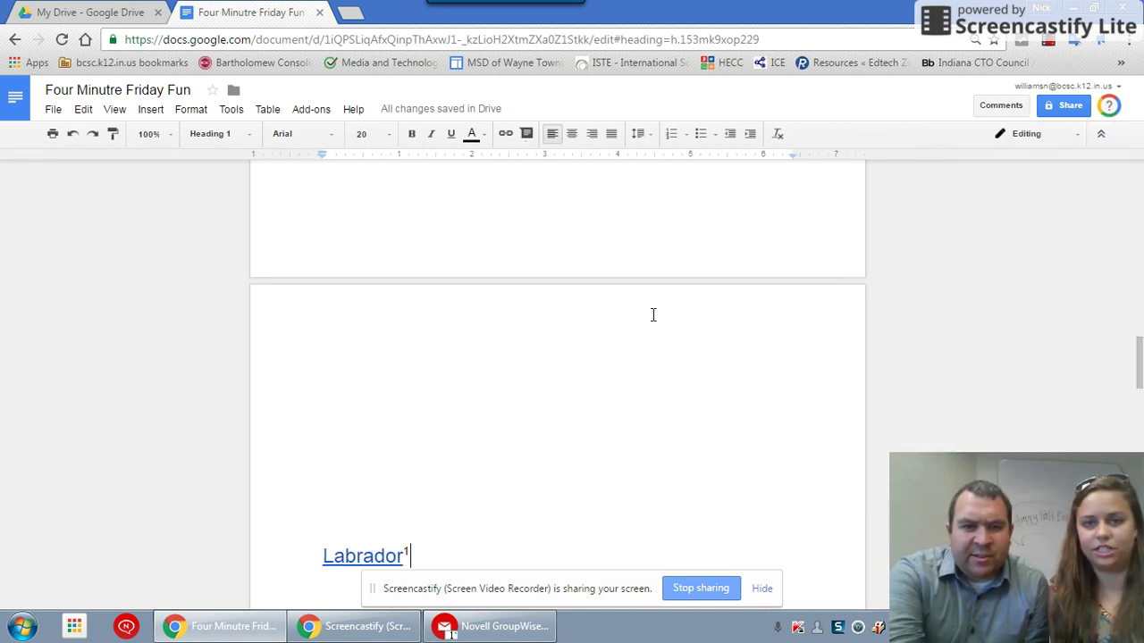
Start a new line of normal text below the Pitbull heading on page 2
scroll(653, 314, up, 15)
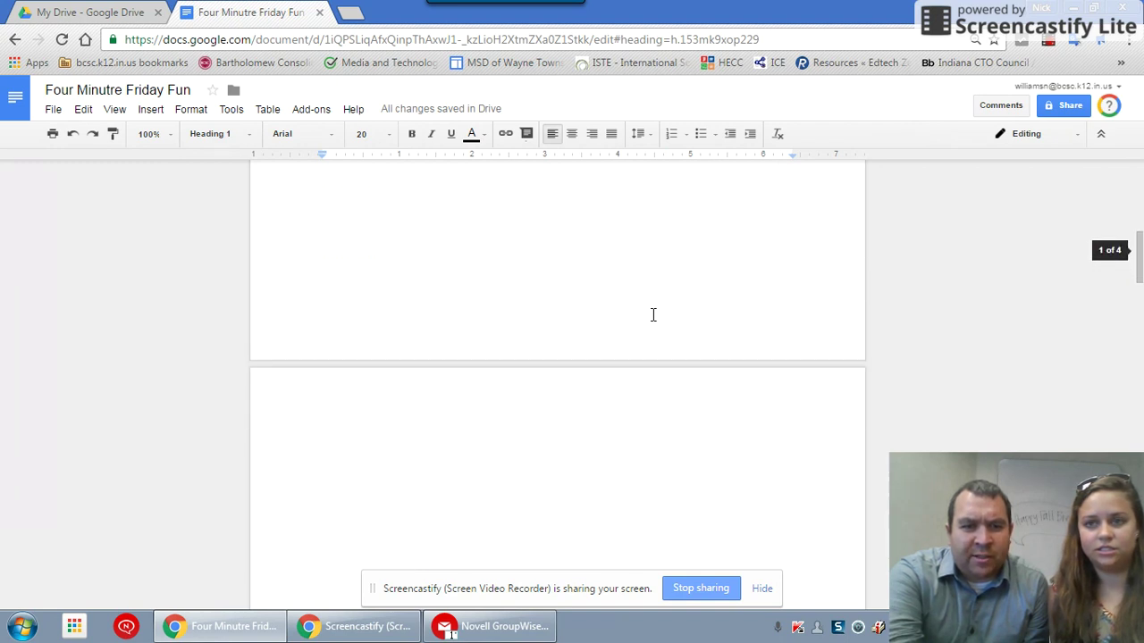
scroll(653, 314, down, 3)
click(554, 416)
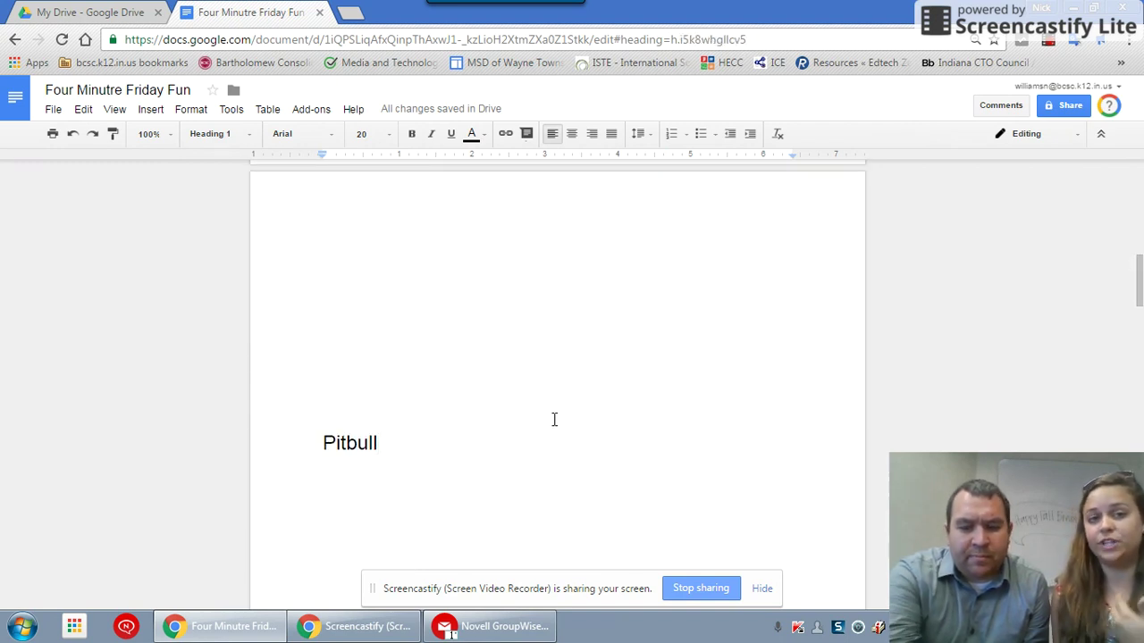
key(Return)
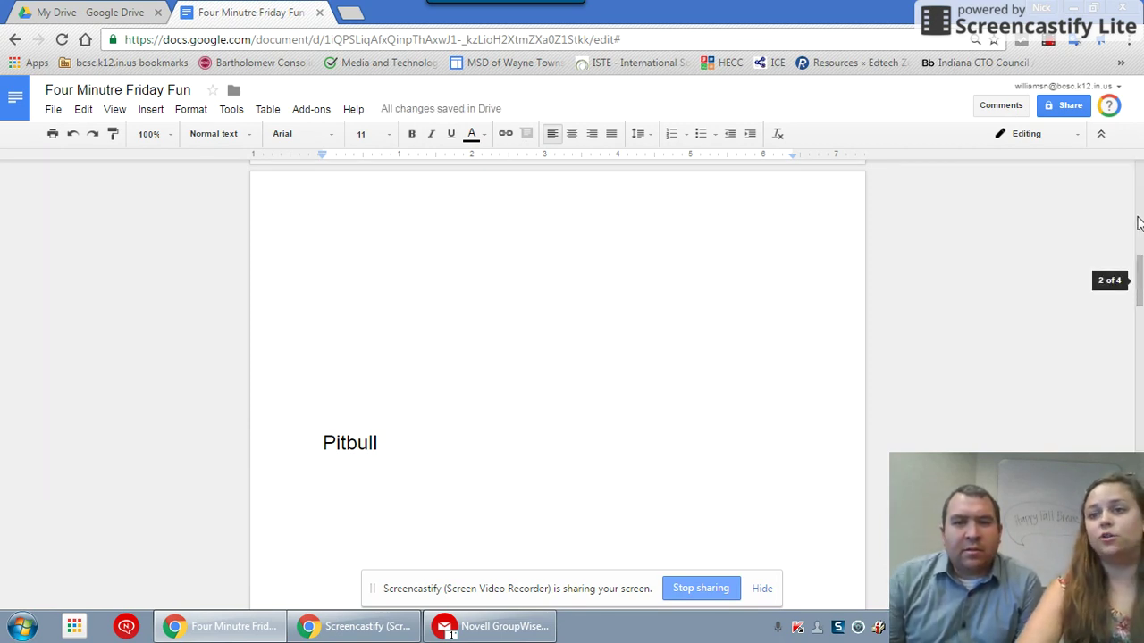
Turn on link sharing, load the link in a new browser tab with "copy" replacing "edit?usp=sharing", and return to close the sharing dialog
click(1070, 111)
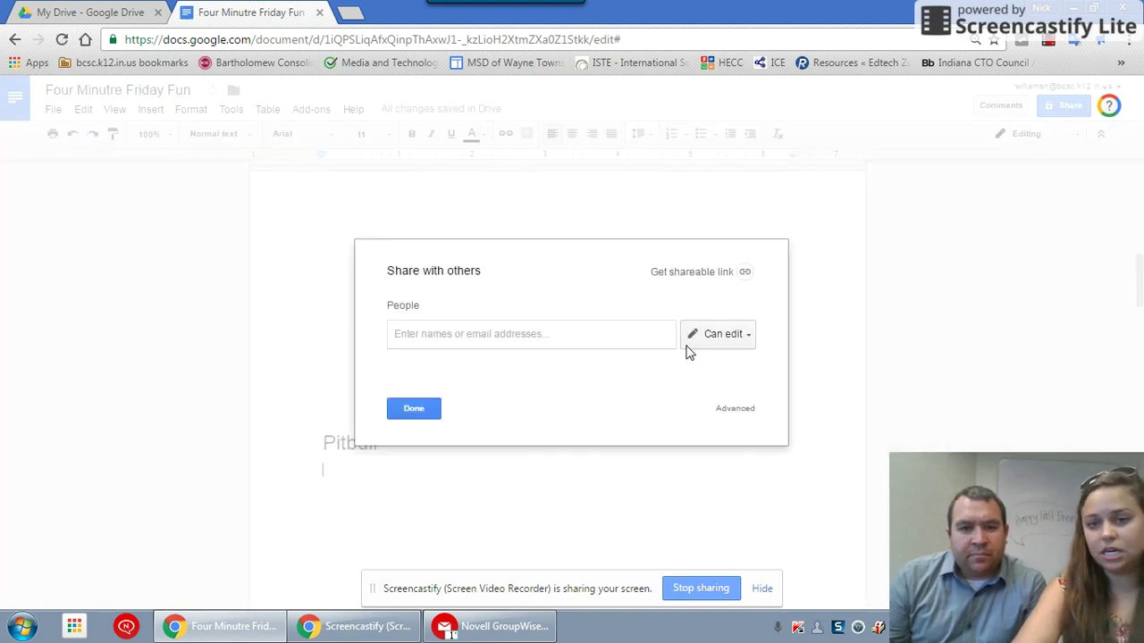
click(728, 280)
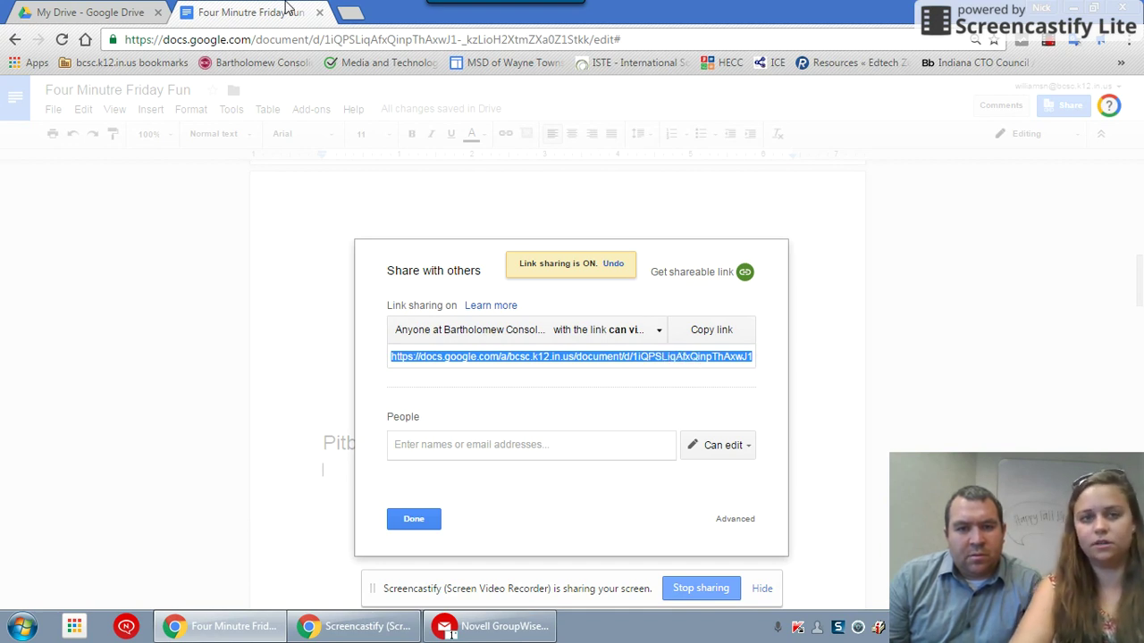
click(352, 13)
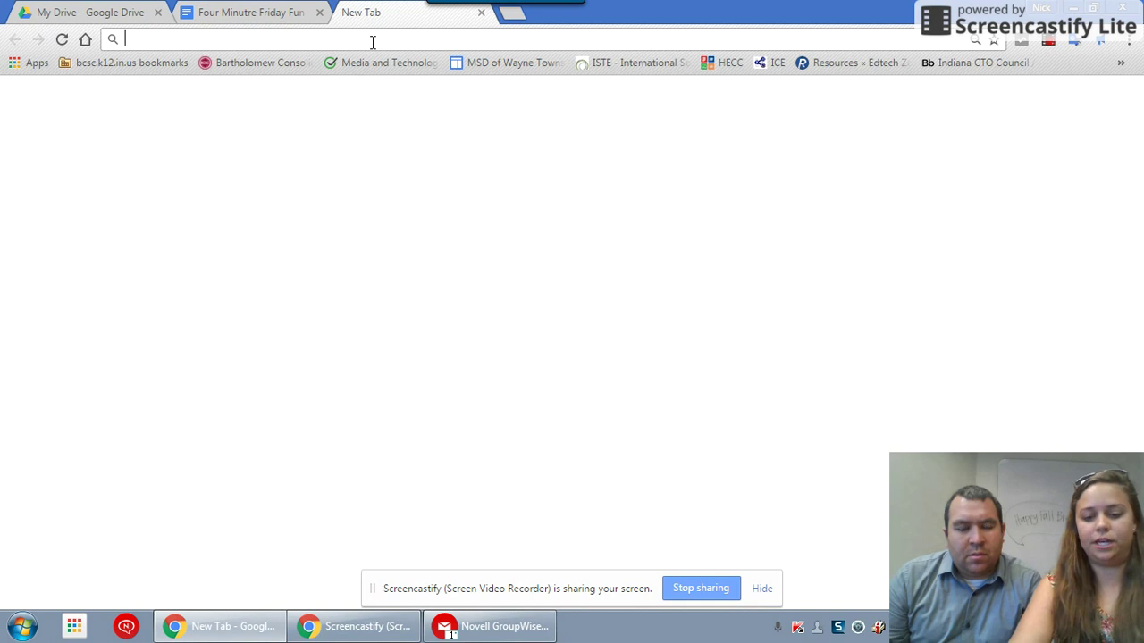
key(ctrl+v)
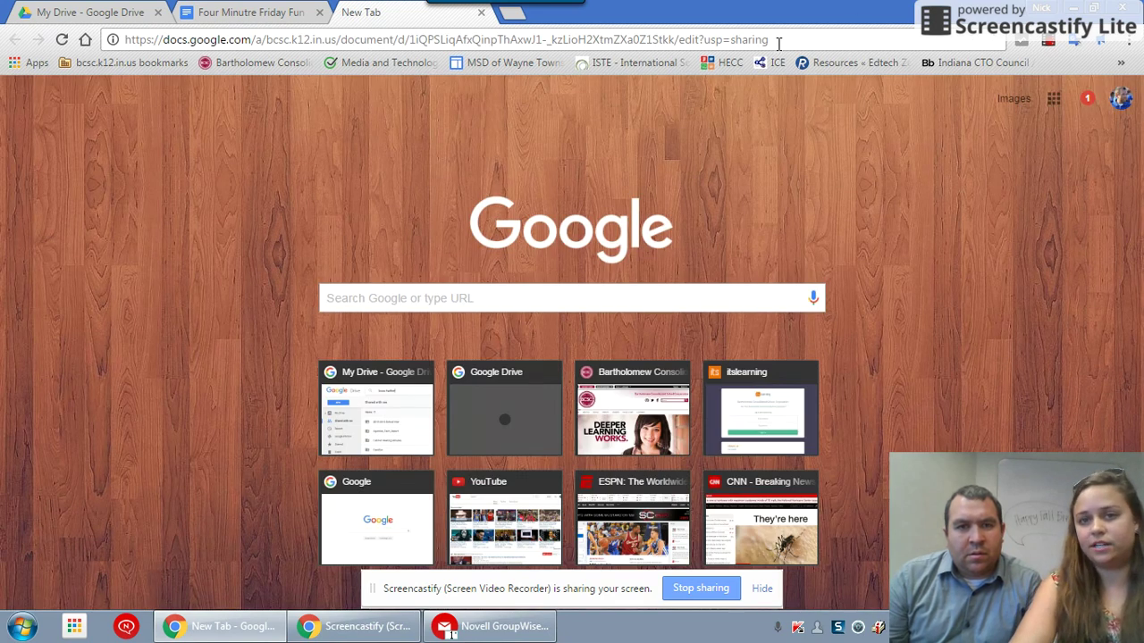
drag(768, 39, 682, 49)
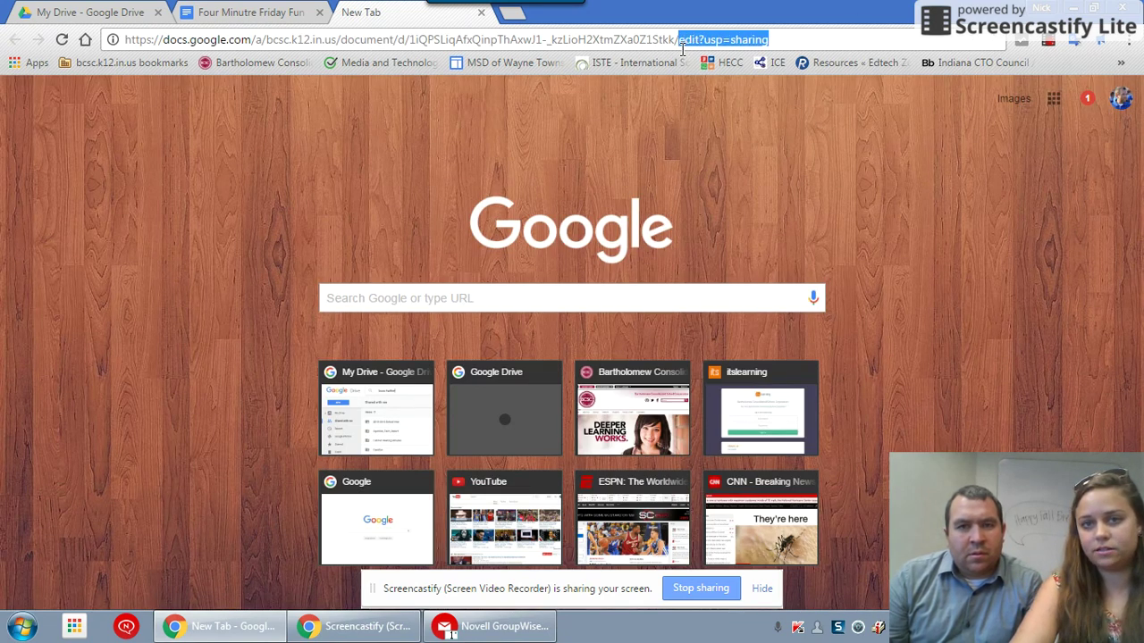
text(copy)
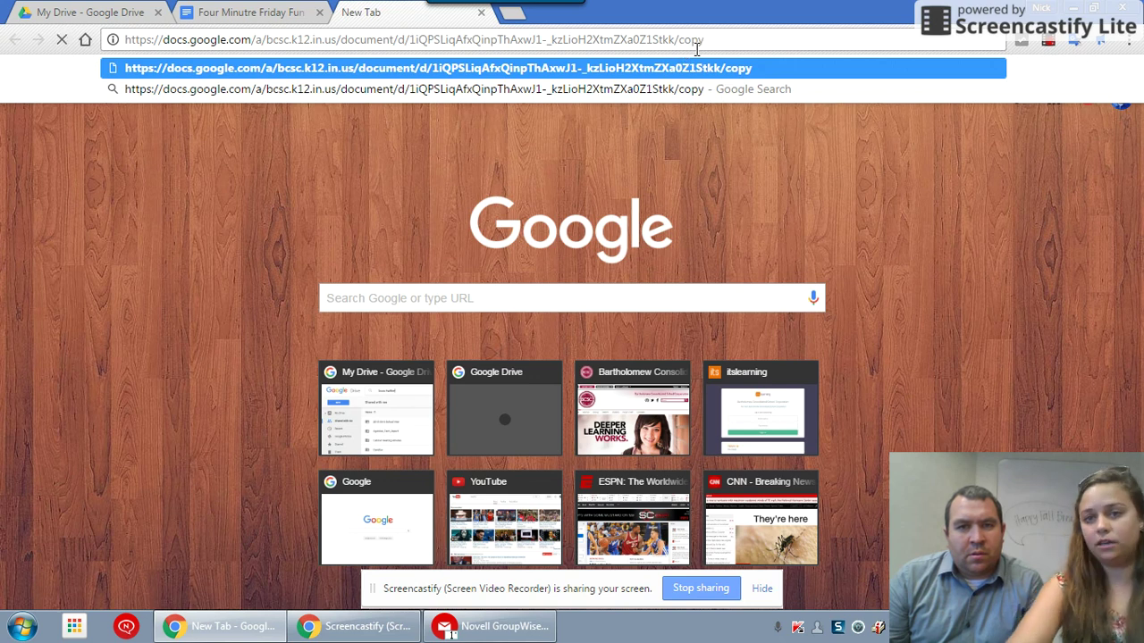
key(Return)
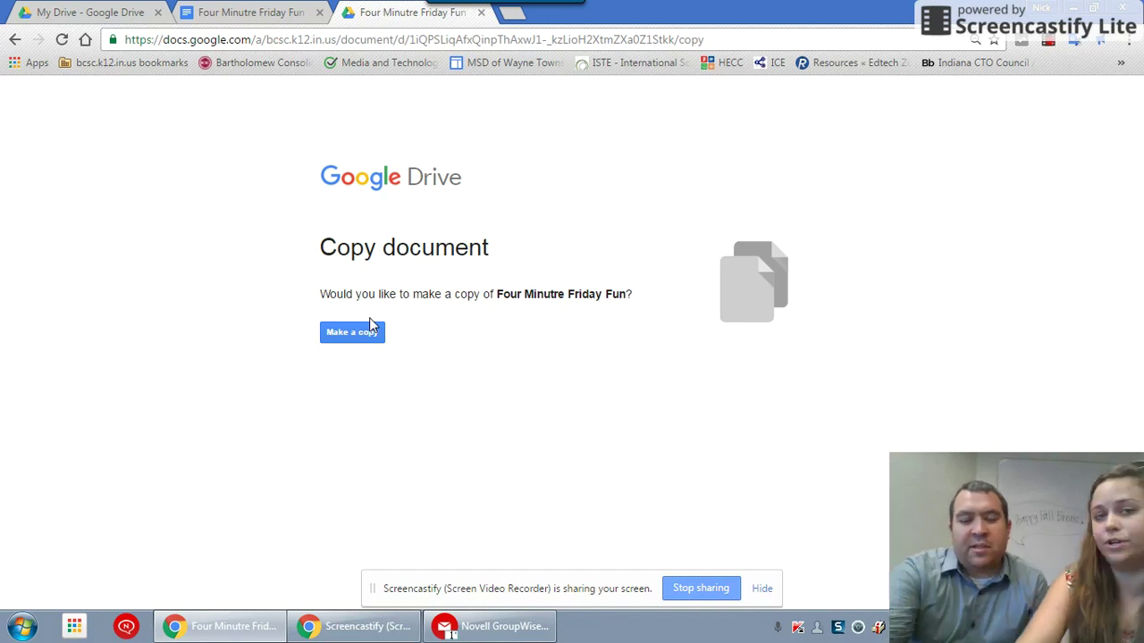
click(252, 14)
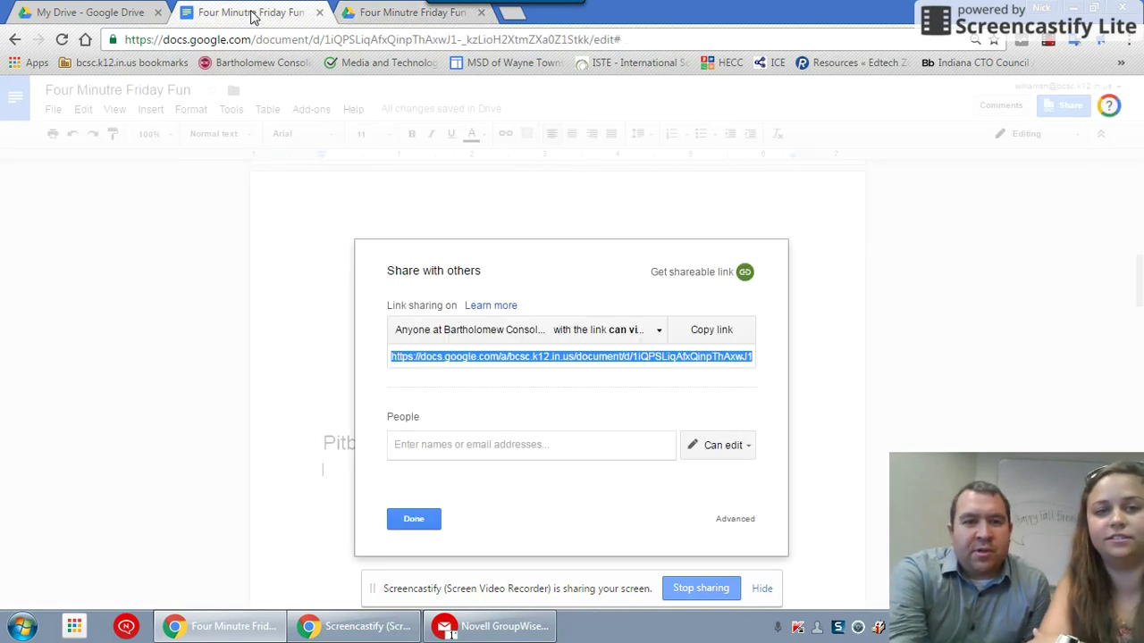
click(414, 520)
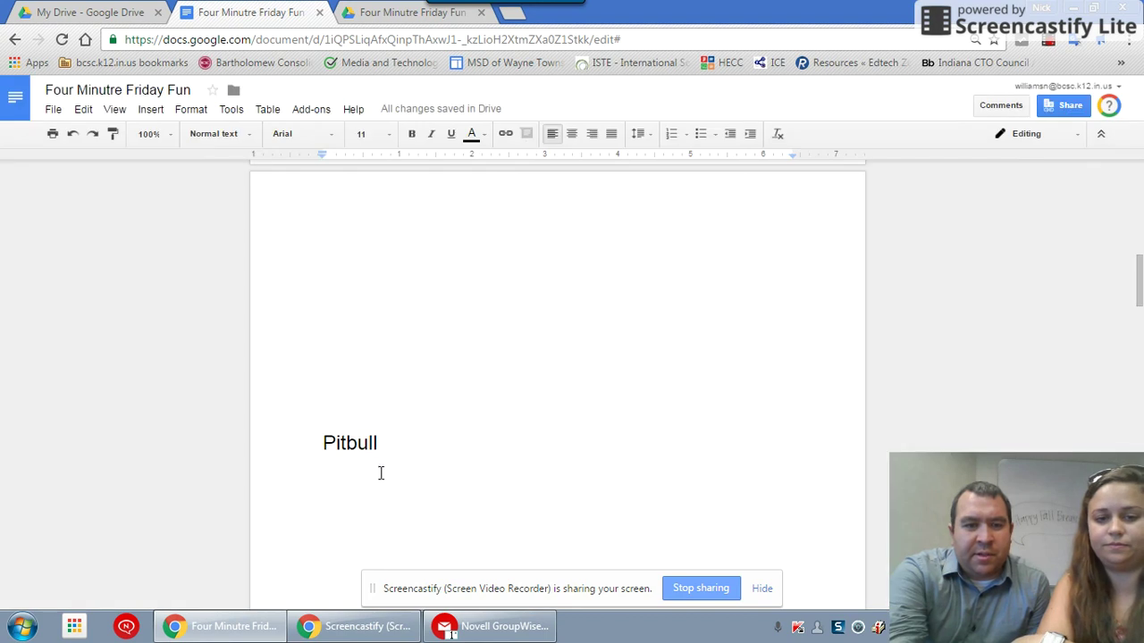
Dictate "I have a friend who has a Pit Bull mix named Cooper!" with voice typing on a new line below the Pitbull heading
click(368, 463)
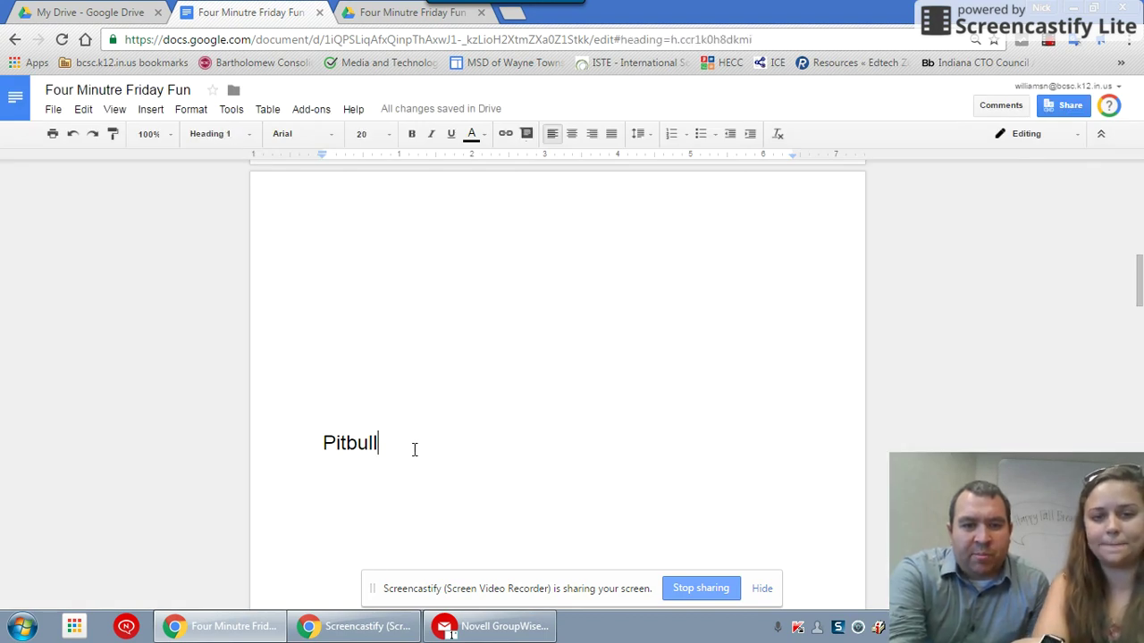
key(Return)
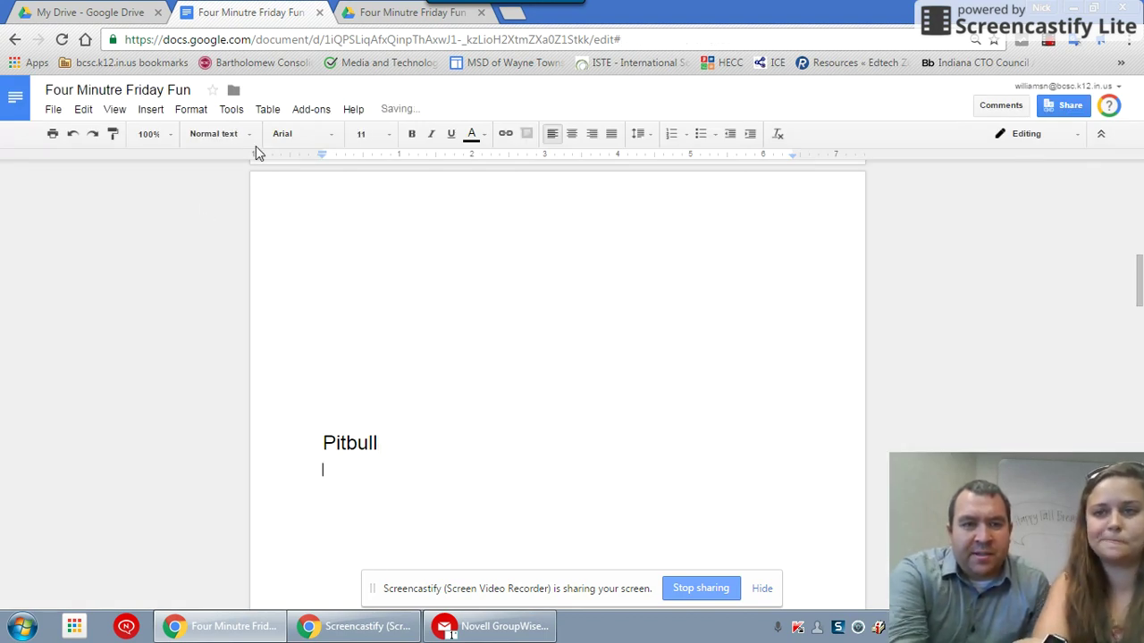
click(234, 112)
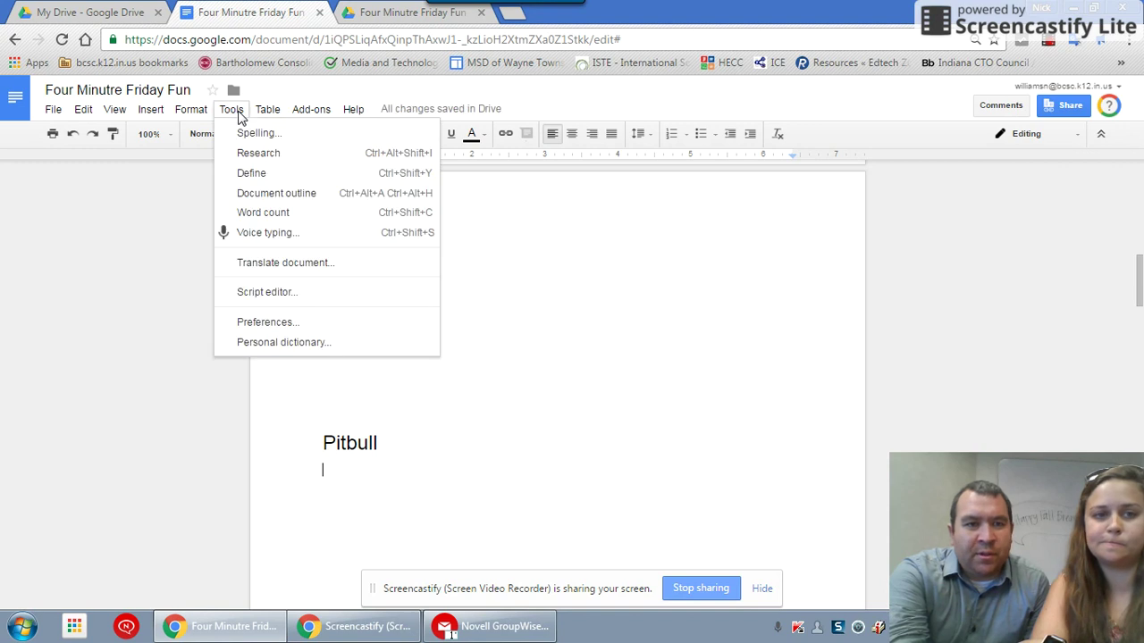
click(264, 233)
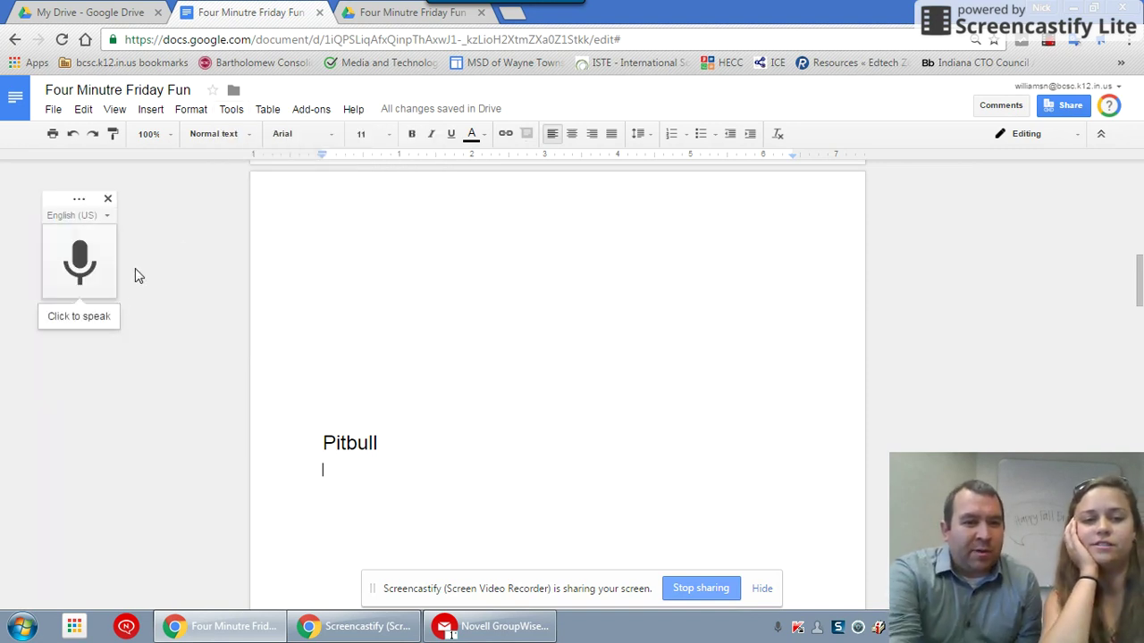
click(97, 322)
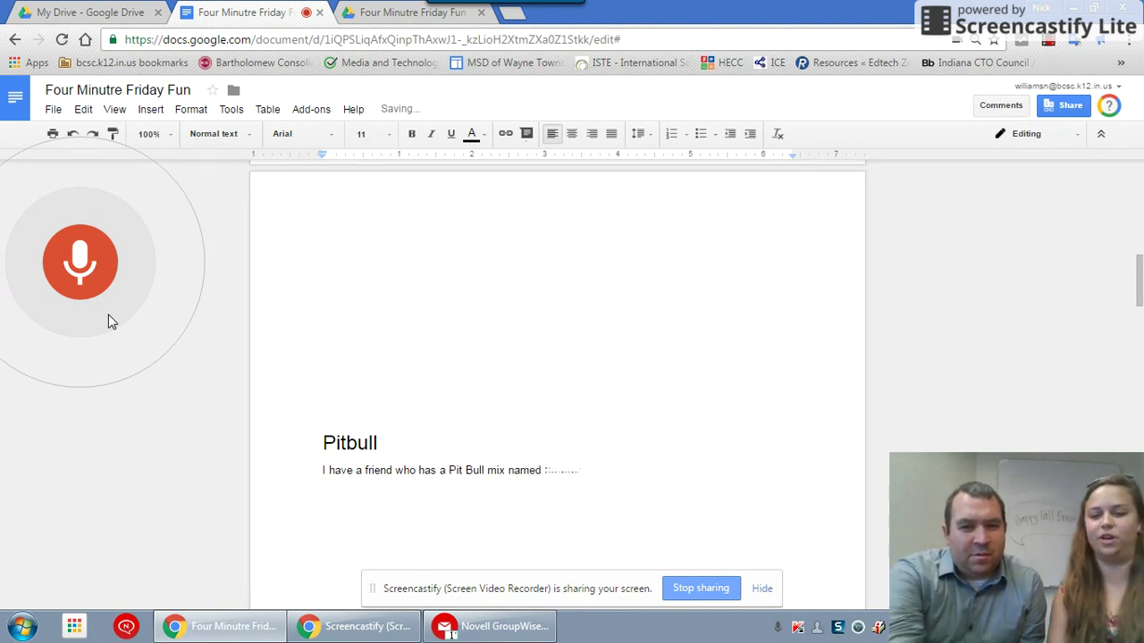
click(104, 268)
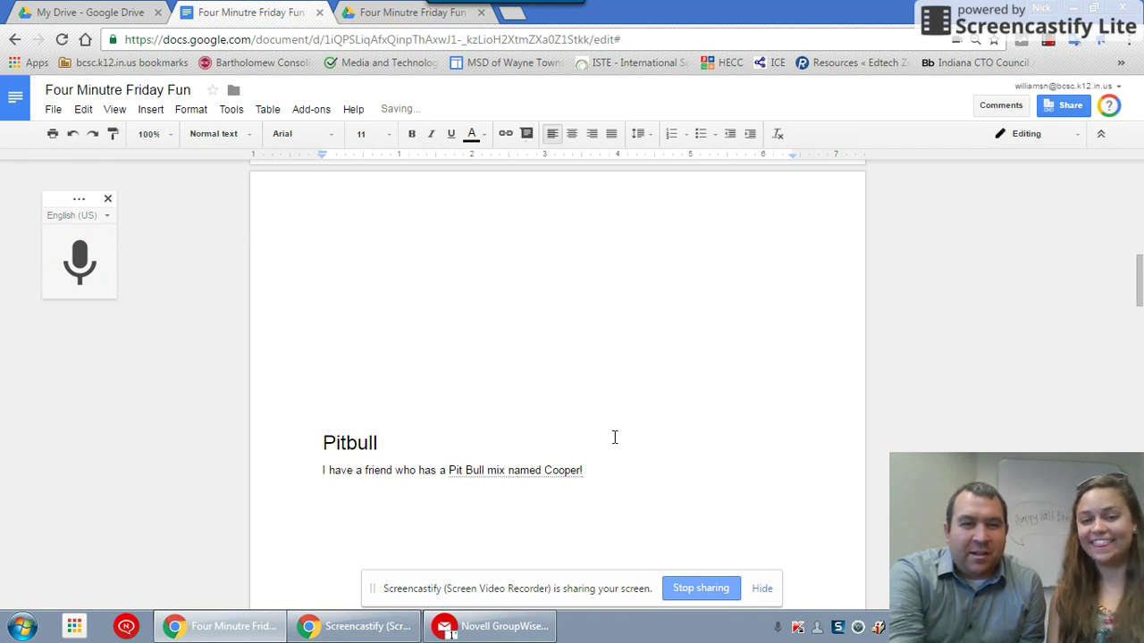
With the dictated sentence selected, look through the target languages for translating the document, and leave without creating a translated copy
drag(600, 474, 428, 450)
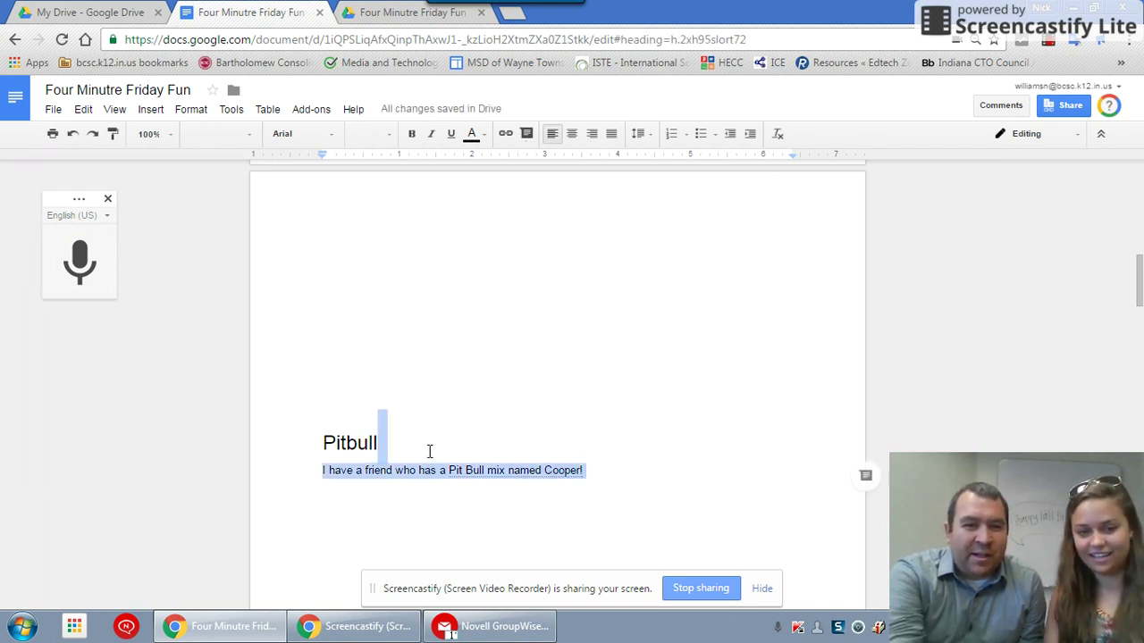
click(231, 110)
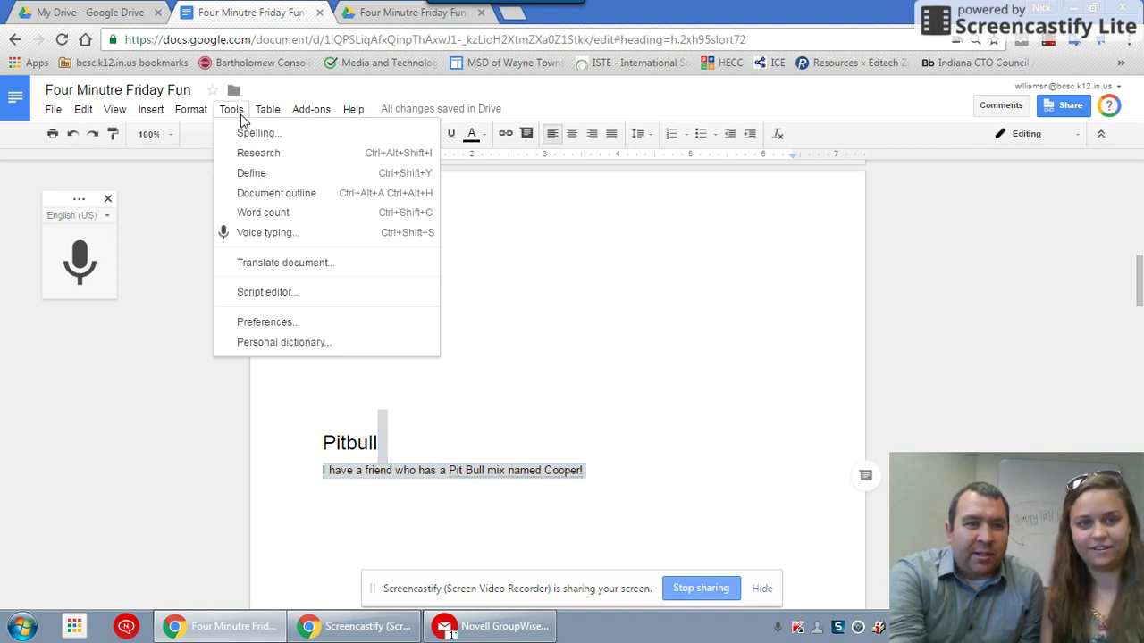
click(304, 266)
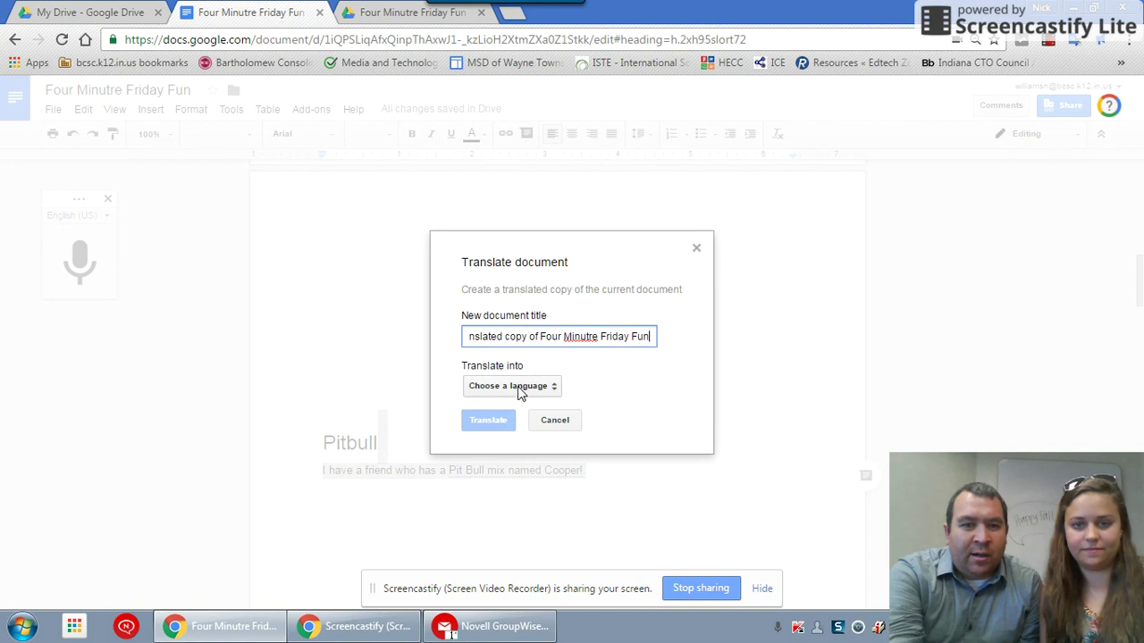
click(521, 394)
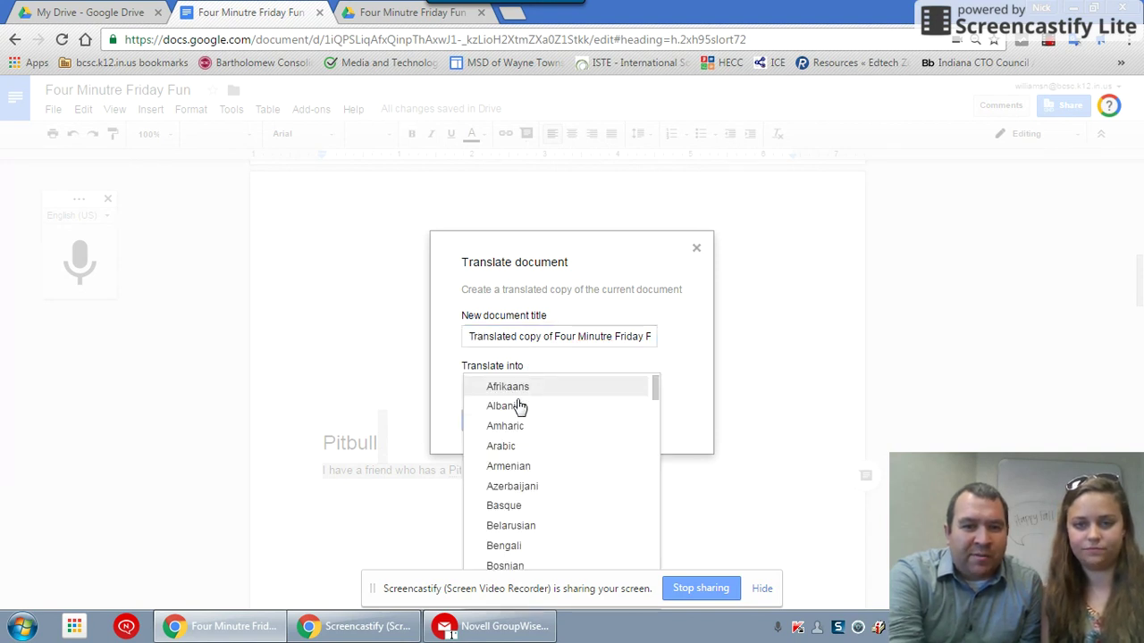
click(672, 355)
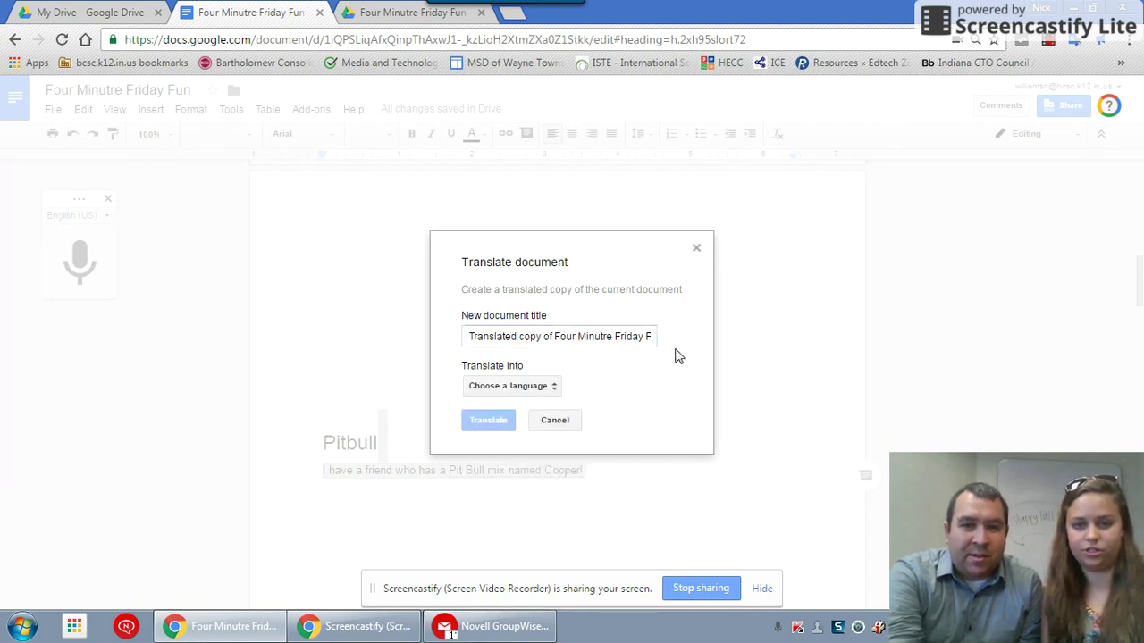
click(696, 251)
click(626, 345)
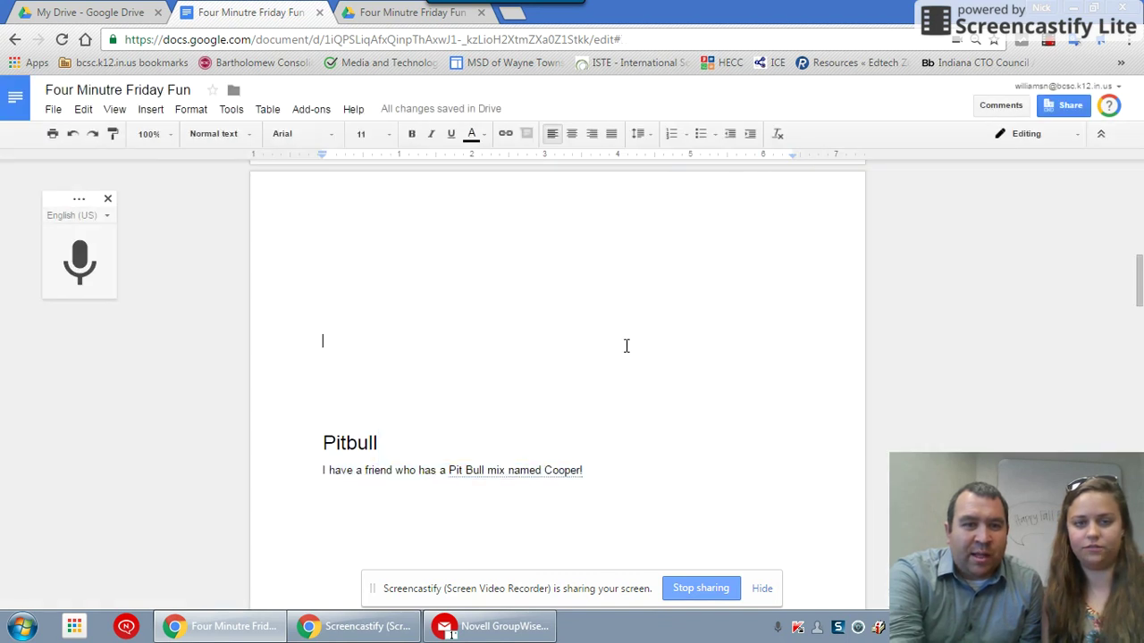
click(243, 111)
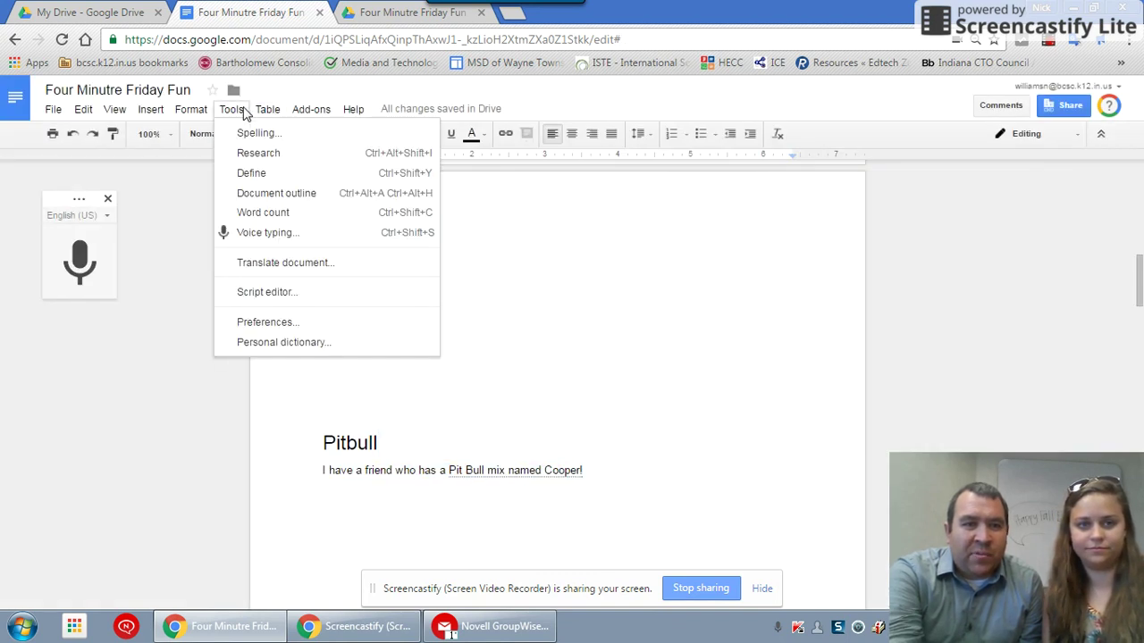
click(534, 276)
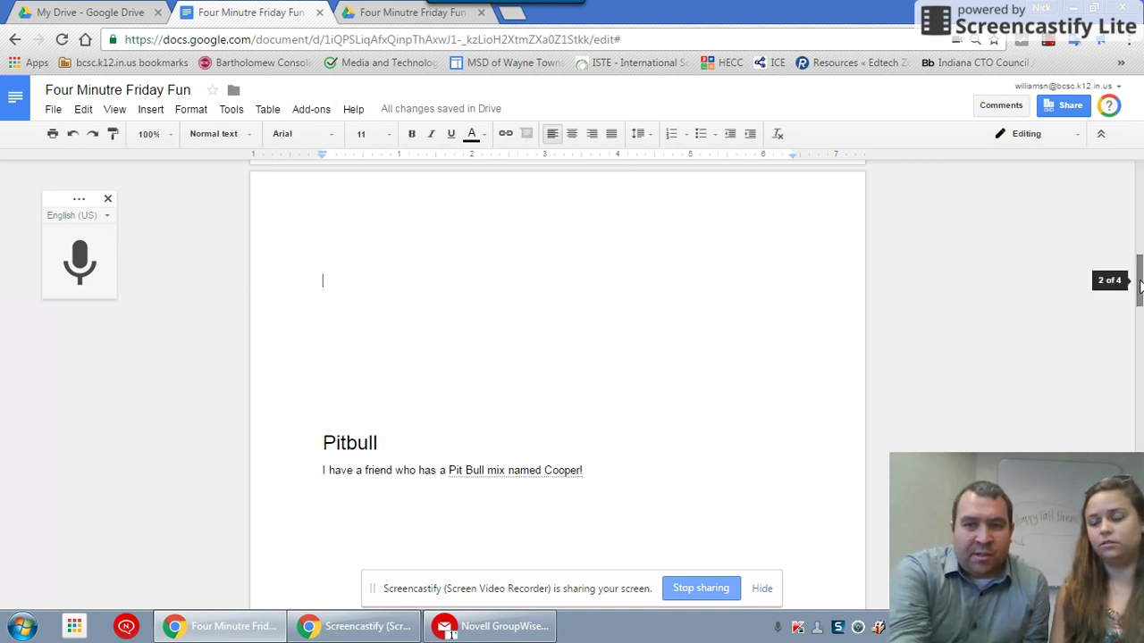
View the document's revision history with detailed revisions expanded, and return to the document
drag(1140, 284, 1139, 186)
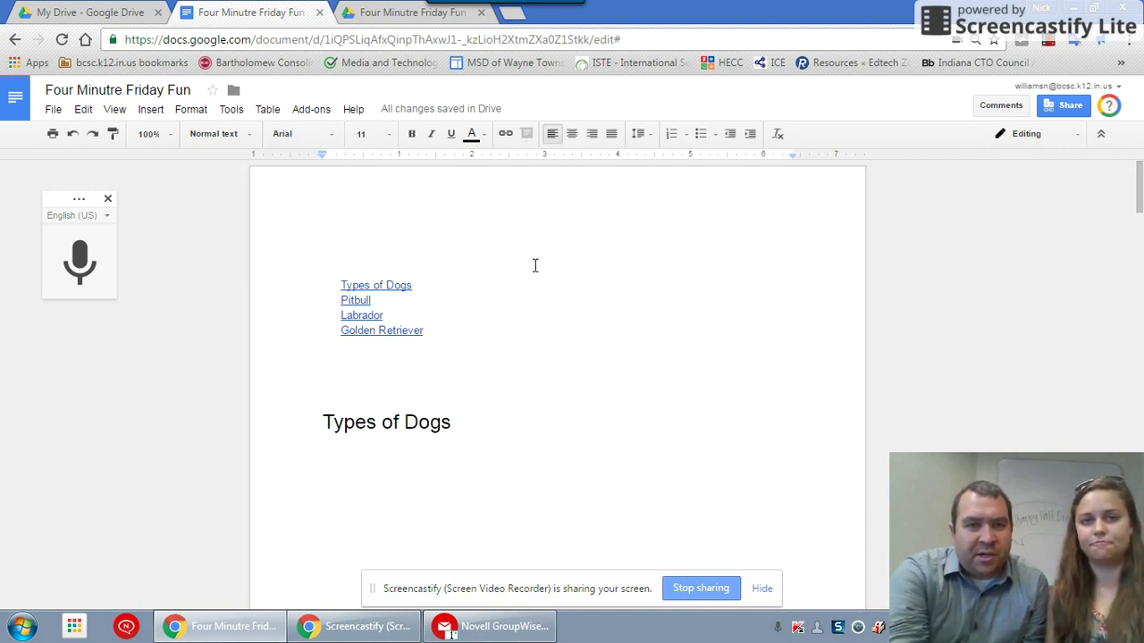
click(482, 235)
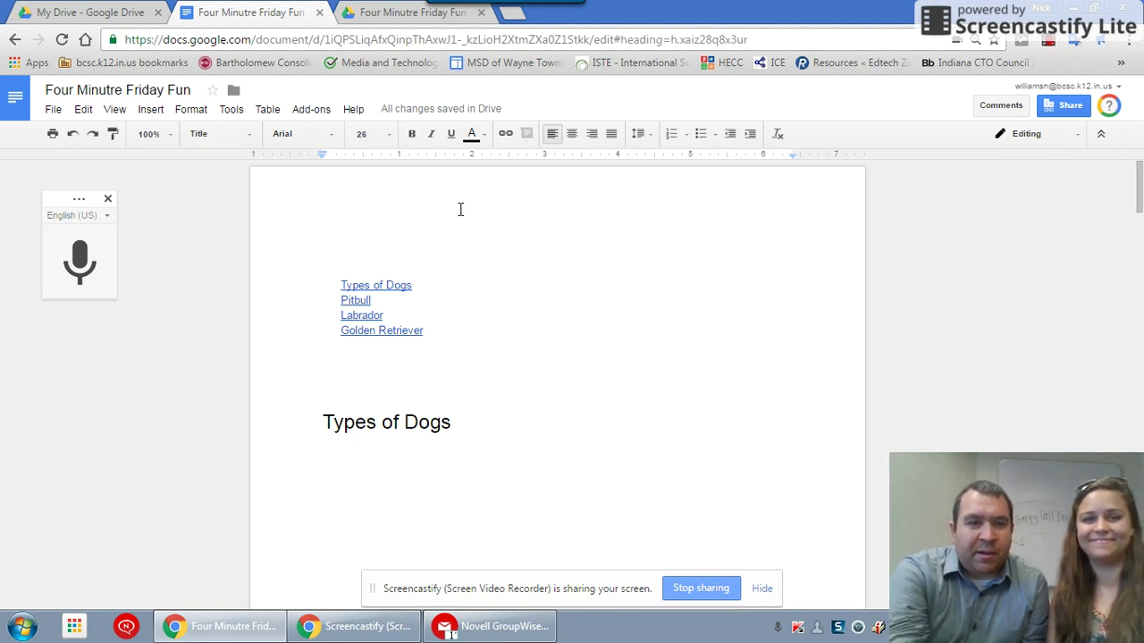
click(417, 110)
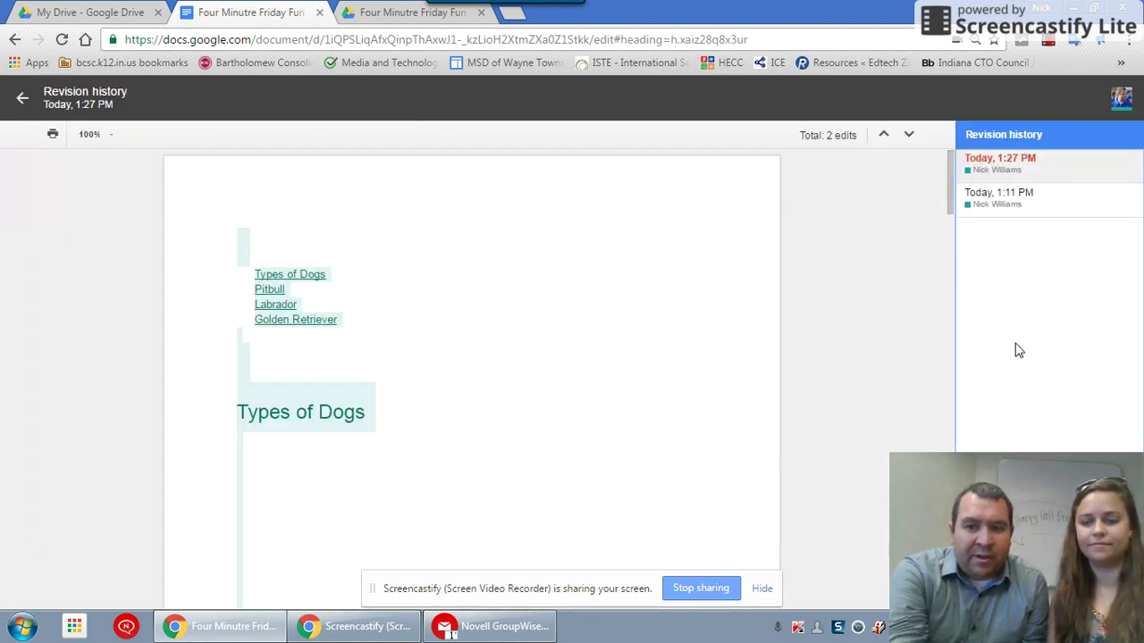
click(1028, 572)
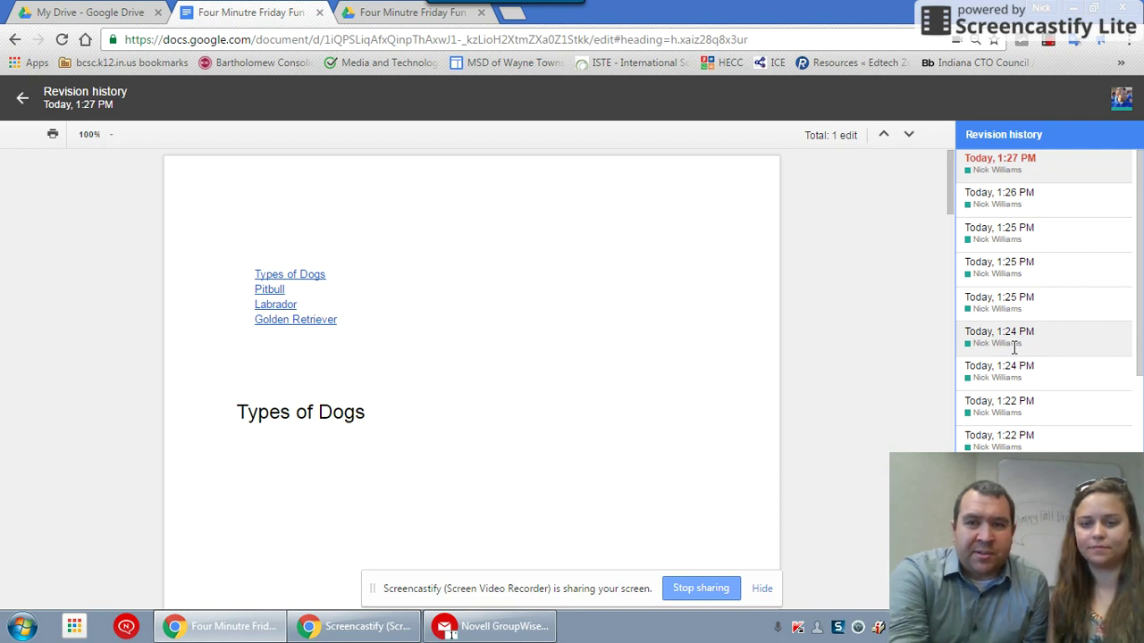
click(21, 104)
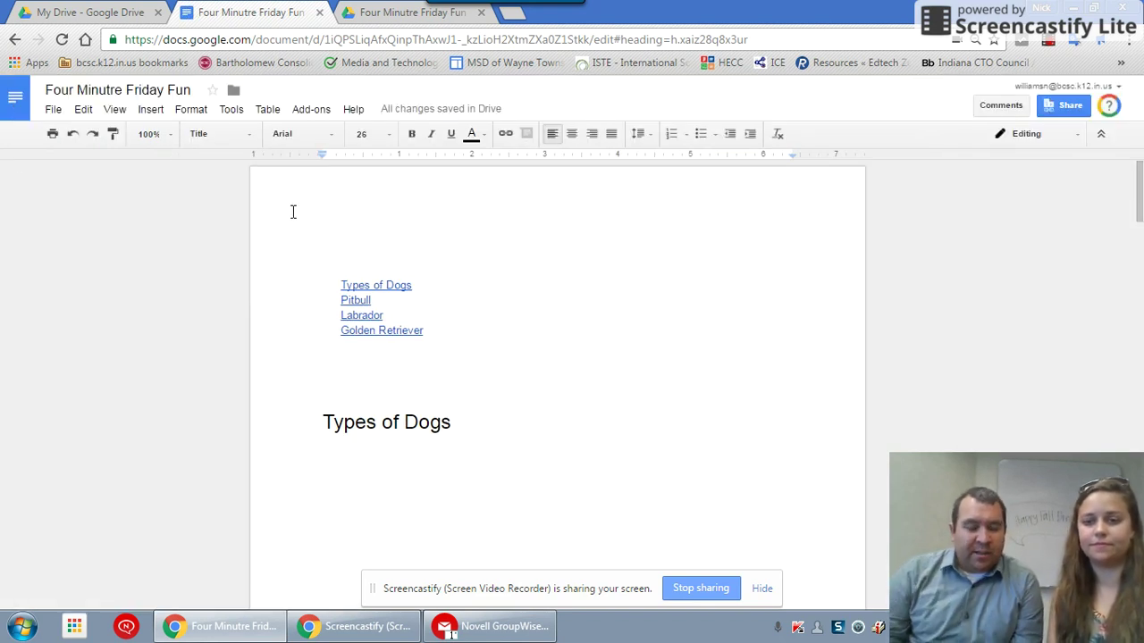